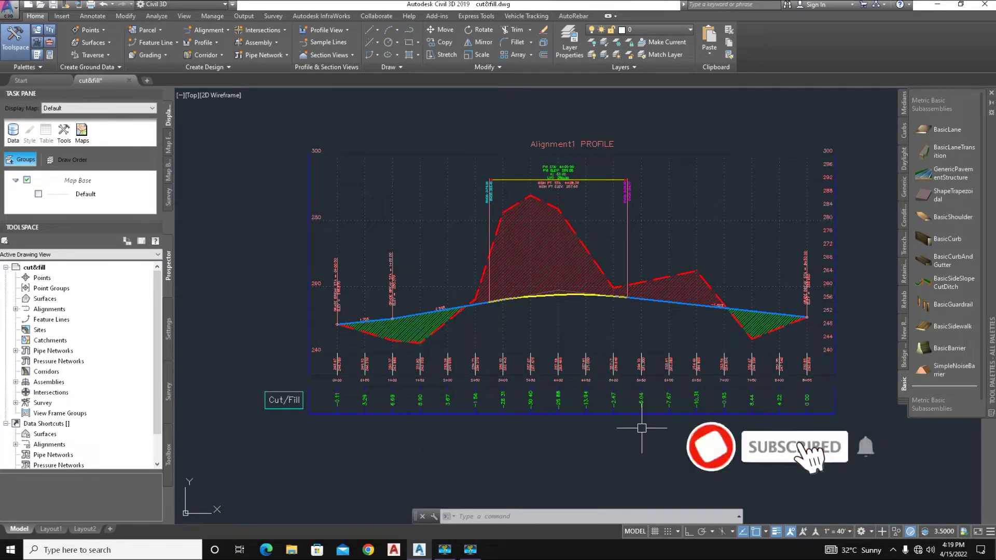
Draw a single 850-unit polyline segment at 33° in the empty space left of the profile view
{"action": "scroll", "coordinate": [383, 422], "scroll_direction": "up", "scroll_amount": 5}
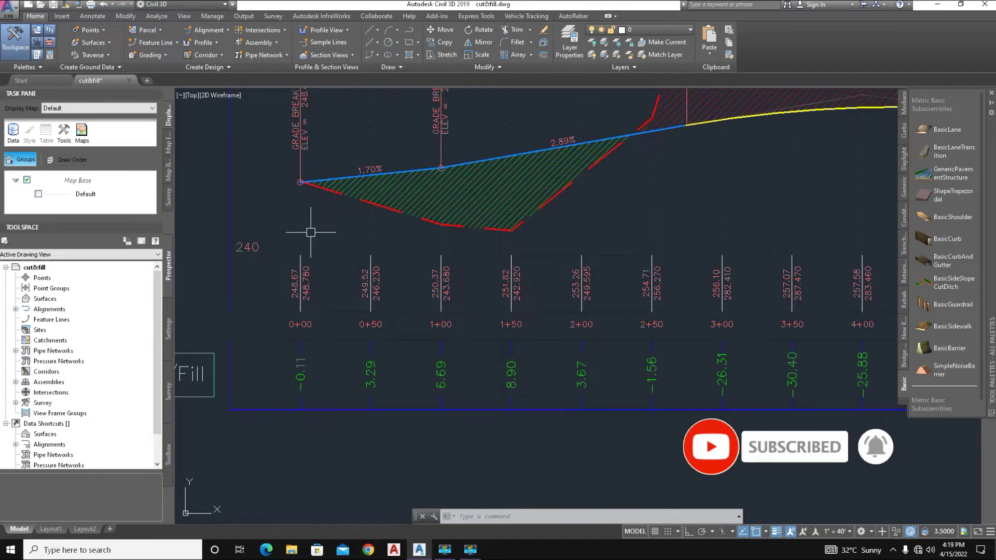
{"action": "scroll", "coordinate": [310, 233], "scroll_direction": "down", "scroll_amount": 5}
{"action": "scroll", "coordinate": [585, 231], "scroll_direction": "down", "scroll_amount": 1}
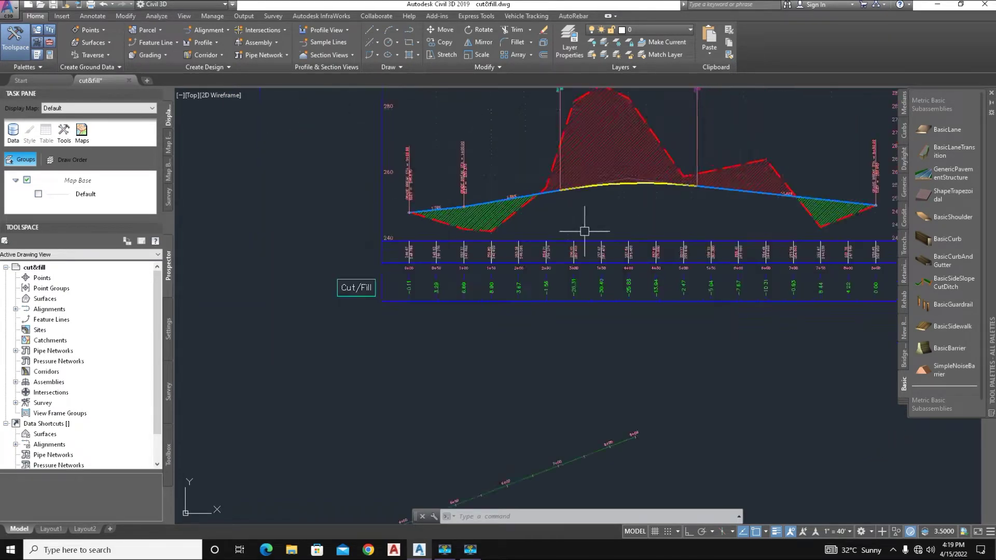
{"action": "scroll", "coordinate": [585, 231], "scroll_direction": "down", "scroll_amount": 2}
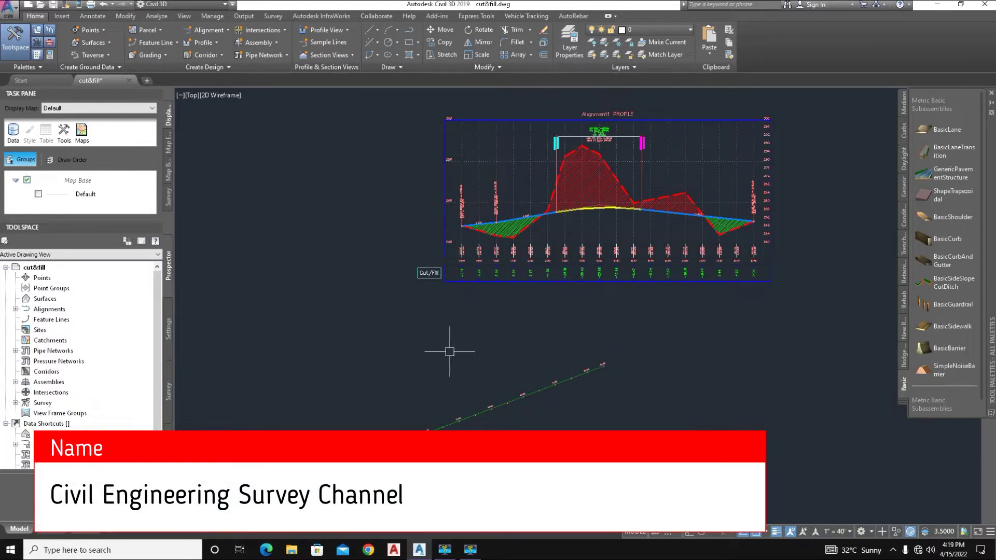
{"action": "middle_click_drag", "start_coordinate": [289, 263], "coordinate": [330, 410]}
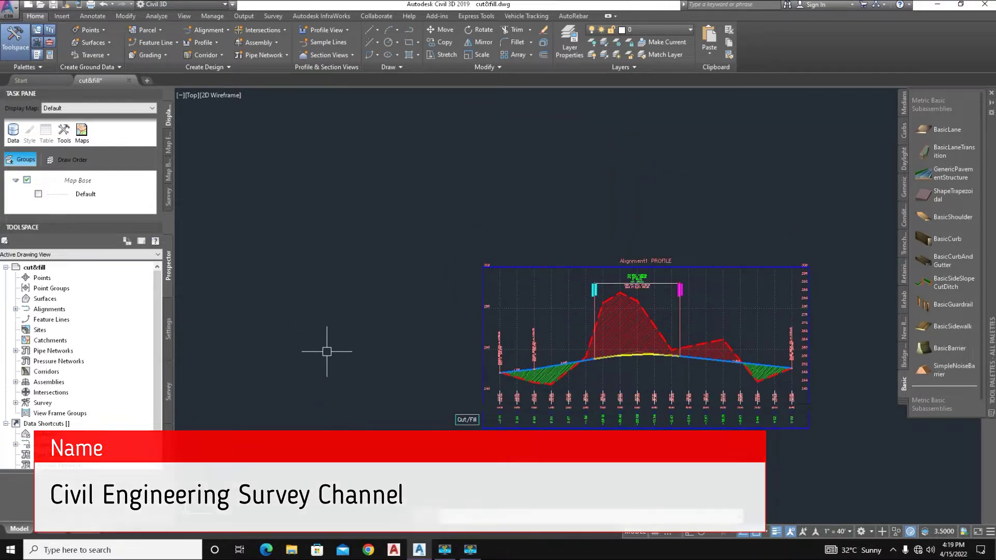
{"action": "type", "text": "pl"}
{"action": "key", "text": "space"}
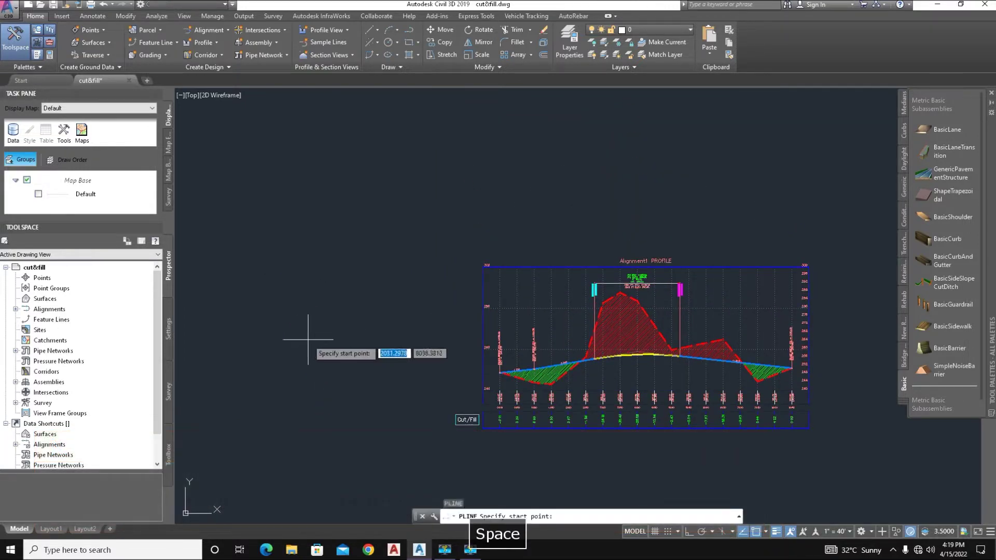
{"action": "left_click", "coordinate": [227, 313]}
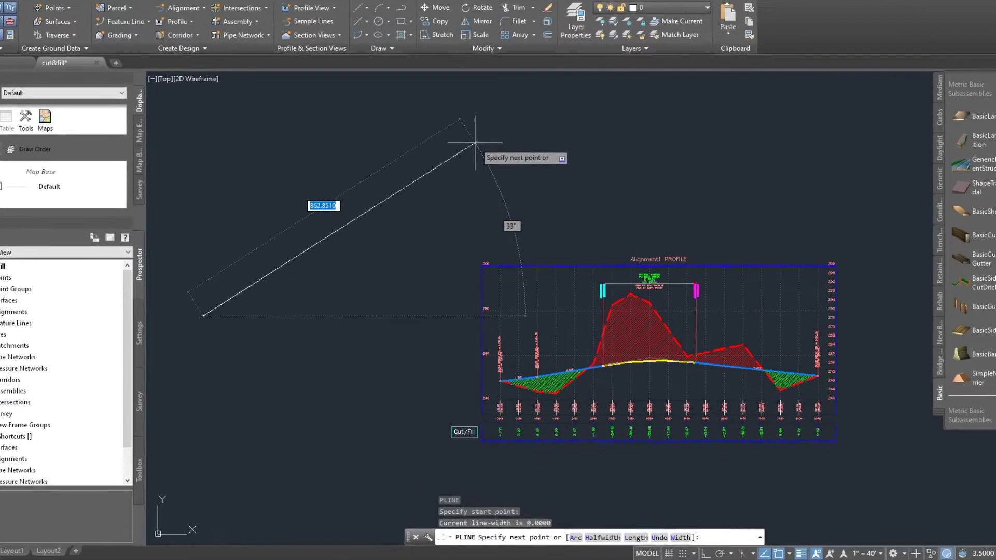
{"action": "type", "text": "85"}
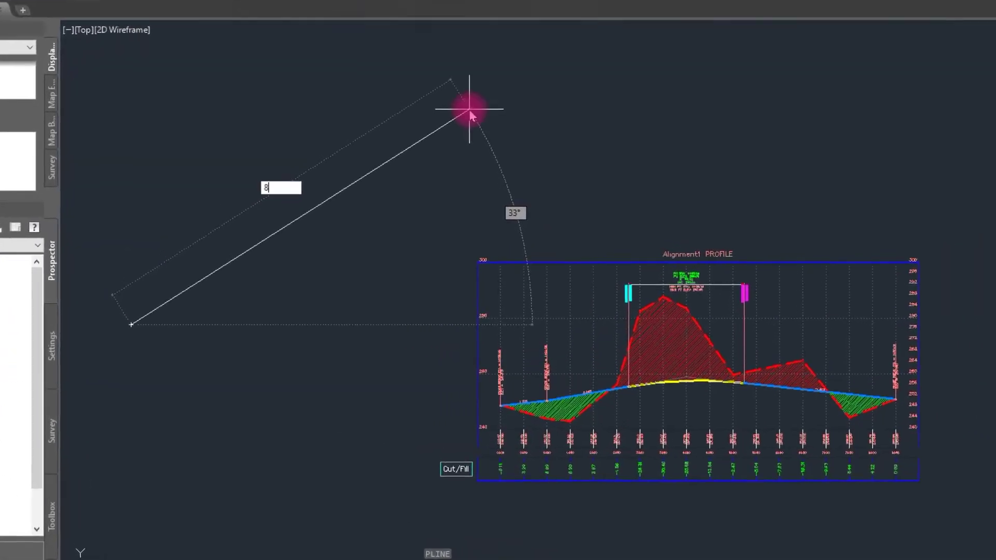
{"action": "type", "text": "0"}
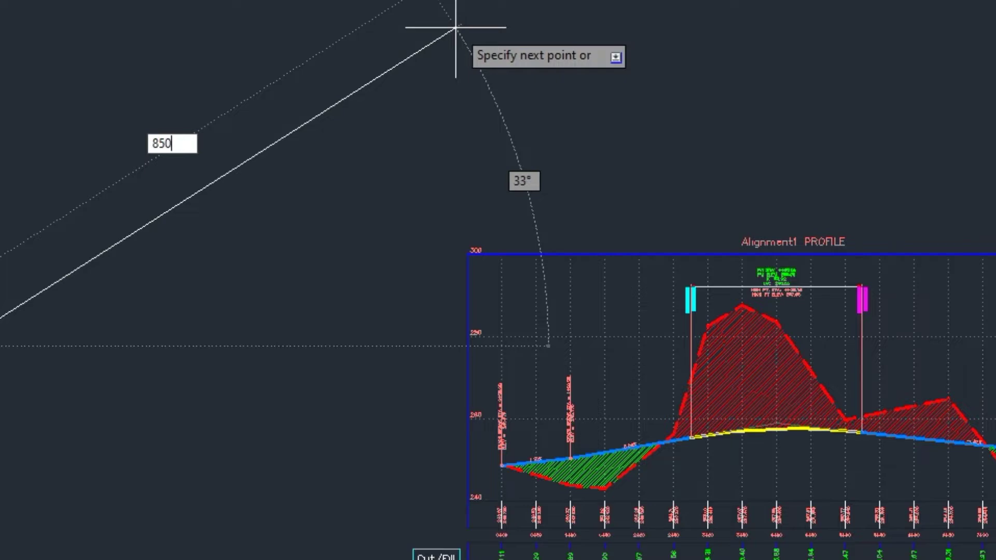
{"action": "key", "text": "Return"}
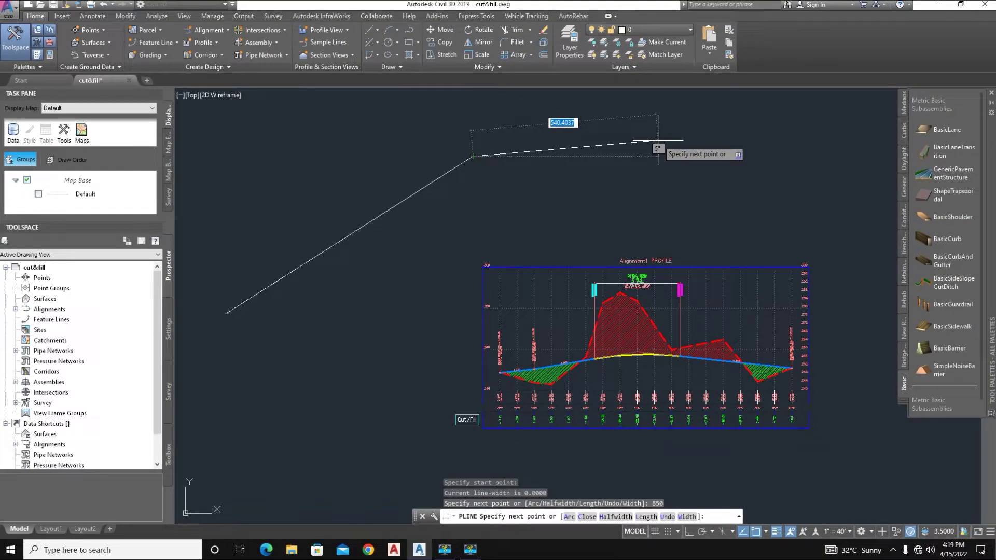
{"action": "key", "text": "Escape"}
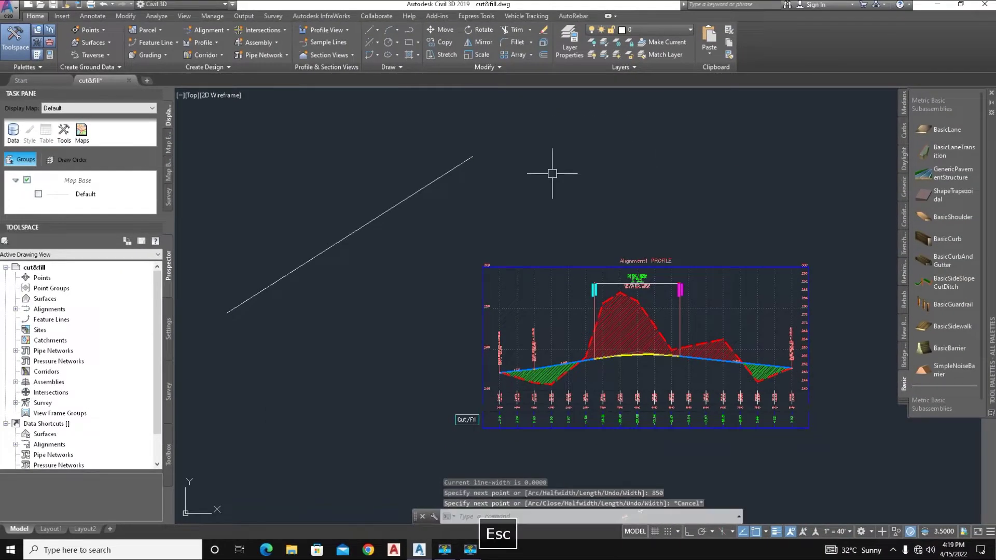
{"action": "scroll", "coordinate": [405, 215], "scroll_direction": "down", "scroll_amount": 2}
{"action": "scroll", "coordinate": [367, 222], "scroll_direction": "up", "scroll_amount": 2}
{"action": "mouse_move", "coordinate": [367, 222]}
{"action": "middle_mouse_down"}
{"action": "mouse_move", "coordinate": [360, 235]}
{"action": "mouse_move", "coordinate": [416, 262]}
{"action": "middle_mouse_up"}
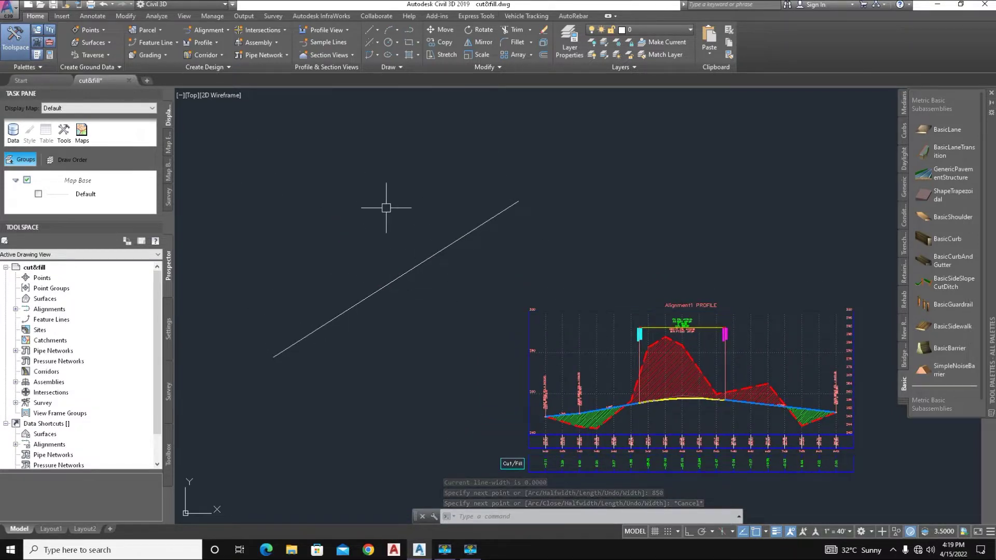
{"action": "left_click", "coordinate": [229, 32]}
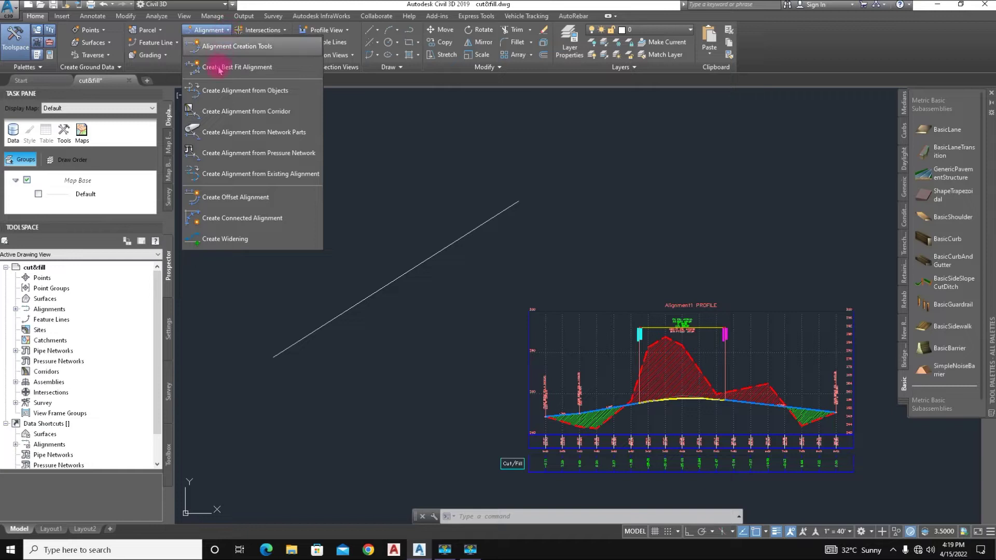
Convert the polyline into an alignment named Alignment2, reversed so stationing starts at its lower-left end
{"action": "left_click", "coordinate": [275, 92]}
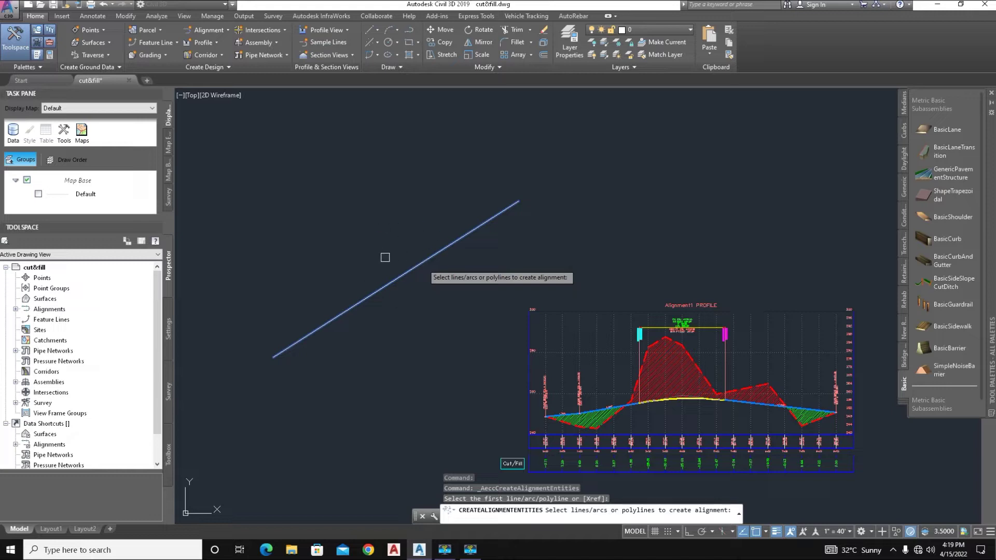
{"action": "key", "text": "Return"}
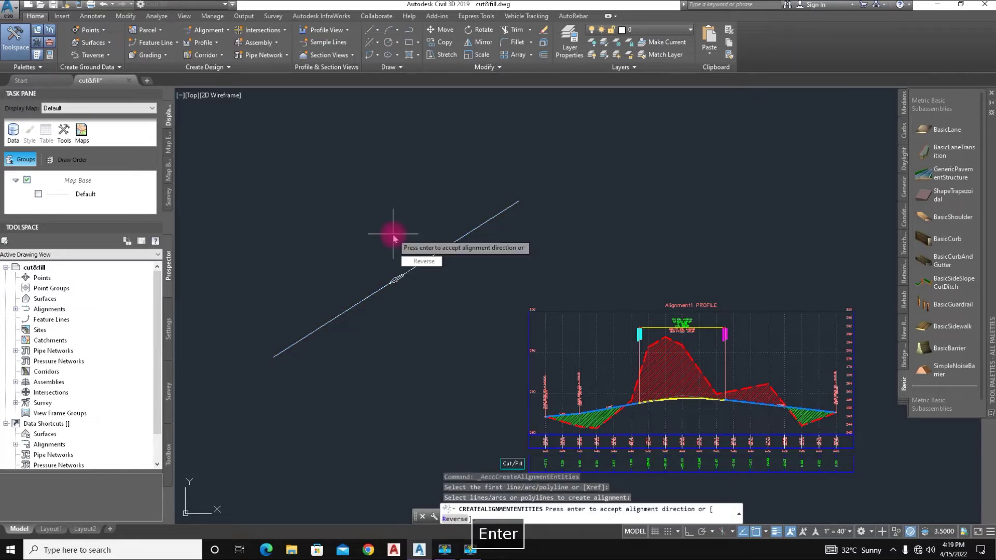
{"action": "left_click", "coordinate": [420, 263]}
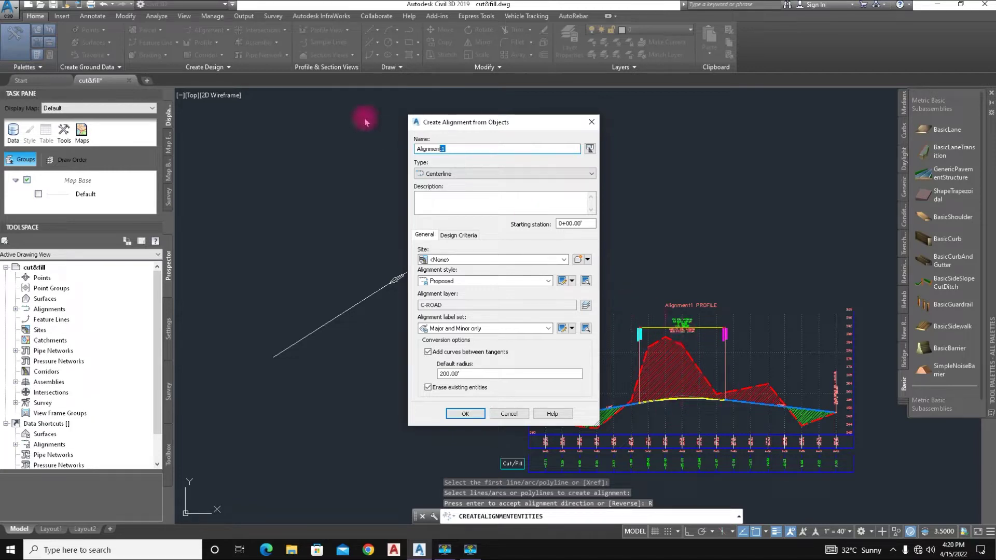
{"action": "key", "text": "BackSpace"}
{"action": "type", "text": "2"}
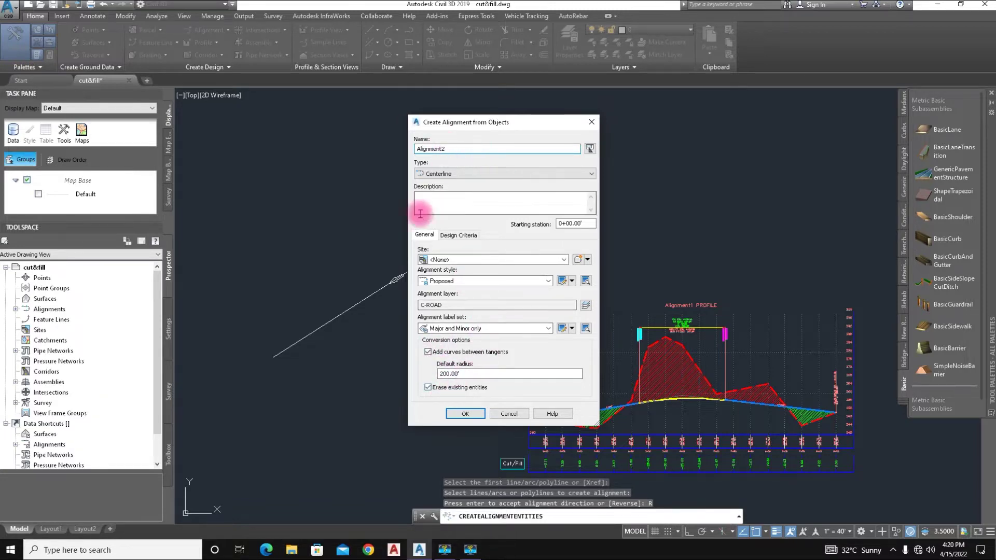
{"action": "left_click", "coordinate": [466, 414]}
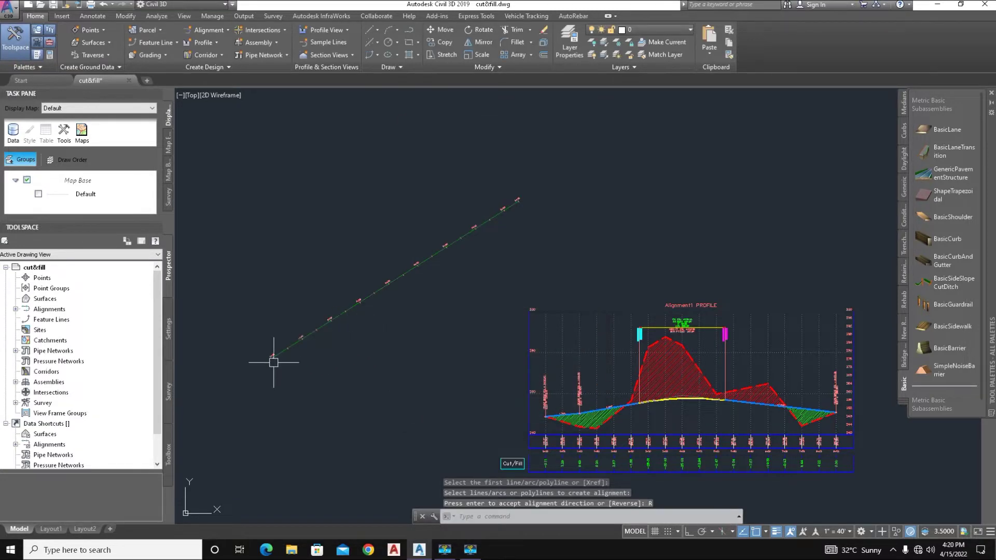
{"action": "scroll", "coordinate": [265, 356], "scroll_direction": "up", "scroll_amount": 5}
{"action": "scroll", "coordinate": [282, 365], "scroll_direction": "down", "scroll_amount": 4}
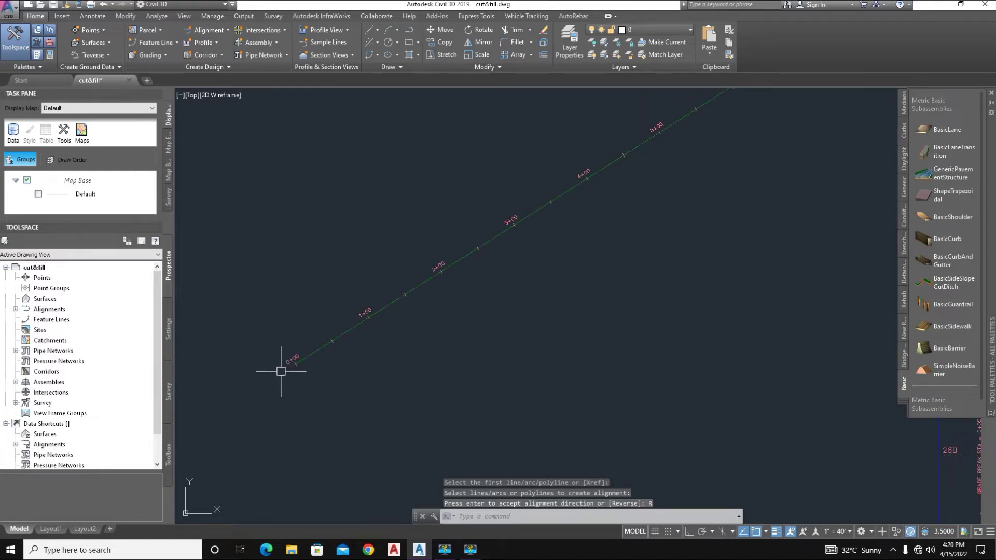
{"action": "scroll", "coordinate": [499, 241], "scroll_direction": "up", "scroll_amount": 3}
{"action": "scroll", "coordinate": [509, 224], "scroll_direction": "up", "scroll_amount": 4}
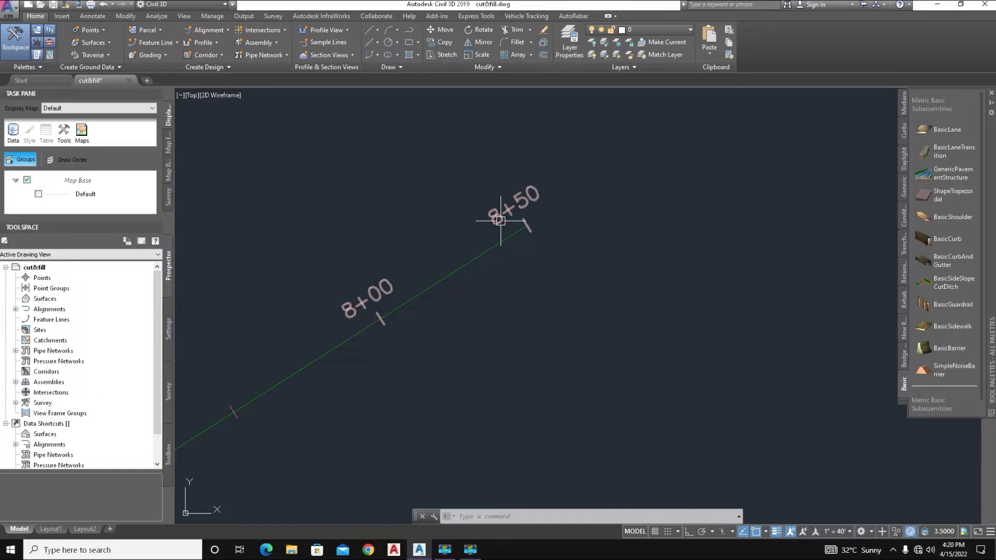
{"action": "scroll", "coordinate": [581, 301], "scroll_direction": "down", "scroll_amount": 4}
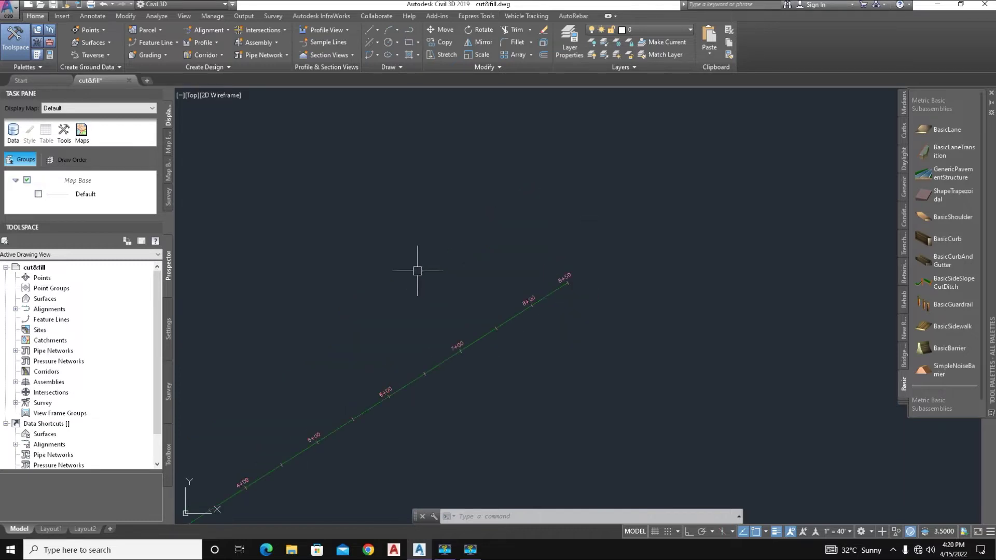
{"action": "scroll", "coordinate": [418, 270], "scroll_direction": "down", "scroll_amount": 3}
{"action": "scroll", "coordinate": [367, 374], "scroll_direction": "up", "scroll_amount": 4}
{"action": "scroll", "coordinate": [393, 351], "scroll_direction": "down", "scroll_amount": 5}
{"action": "scroll", "coordinate": [496, 322], "scroll_direction": "up", "scroll_amount": 5}
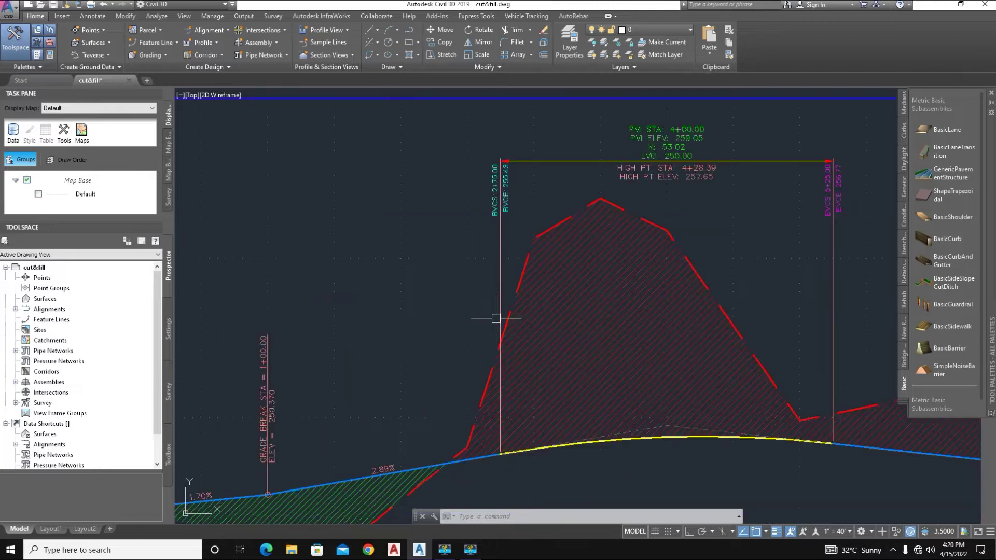
In Profile View Properties, uncheck Draw for the Existing ground and design profiles and apply
{"action": "left_click", "coordinate": [445, 266]}
{"action": "left_click", "coordinate": [427, 258]}
{"action": "right_click", "coordinate": [435, 261]}
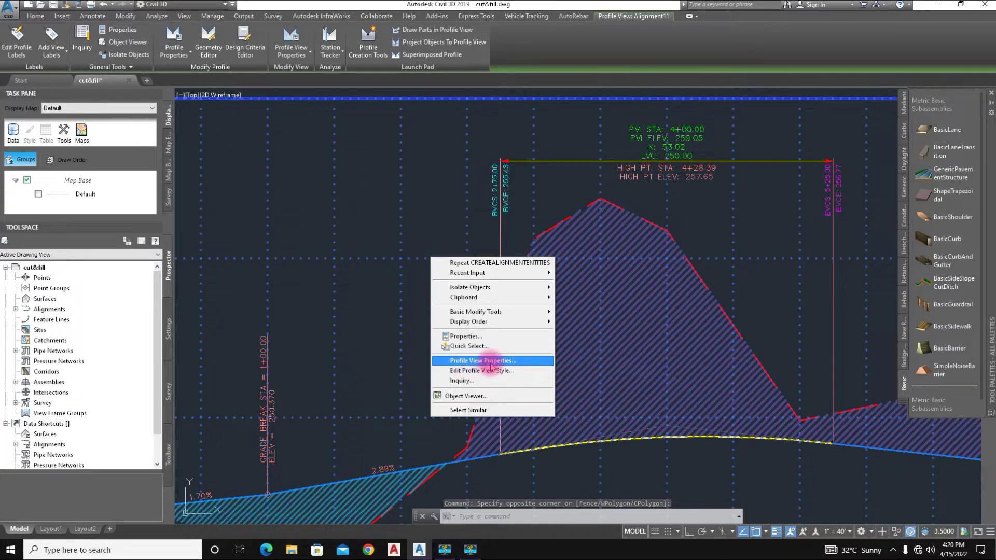
{"action": "left_click", "coordinate": [506, 364]}
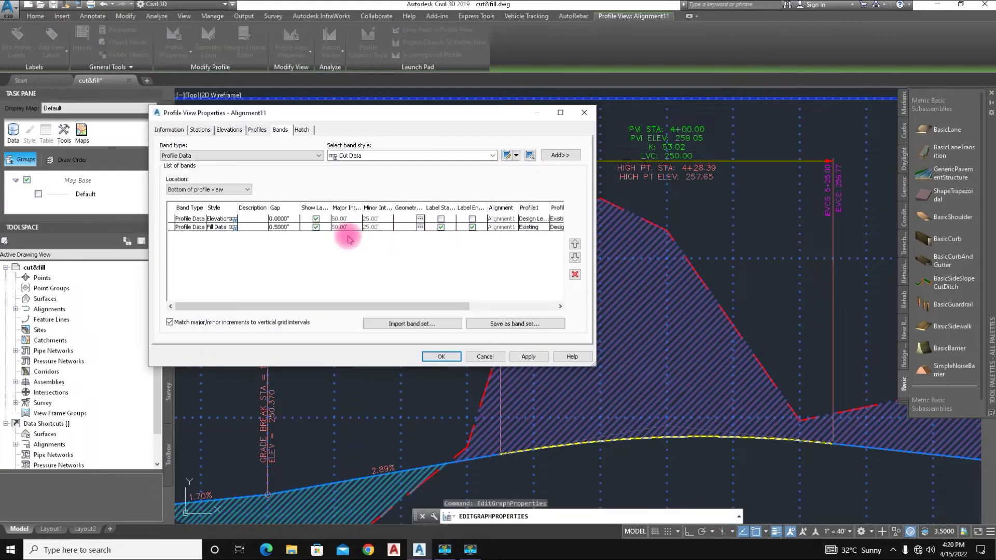
{"action": "left_click", "coordinate": [200, 130]}
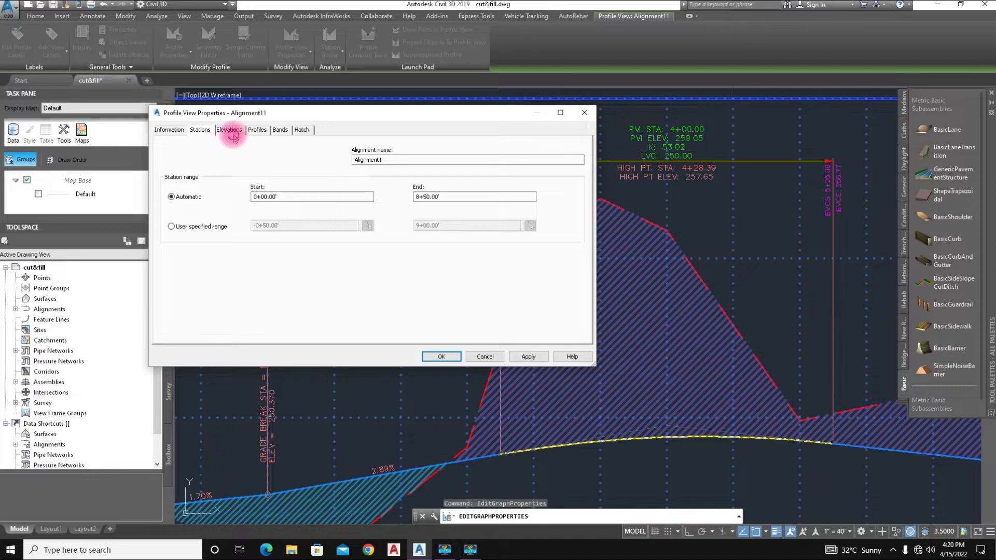
{"action": "left_click", "coordinate": [228, 129]}
{"action": "left_click", "coordinate": [256, 131]}
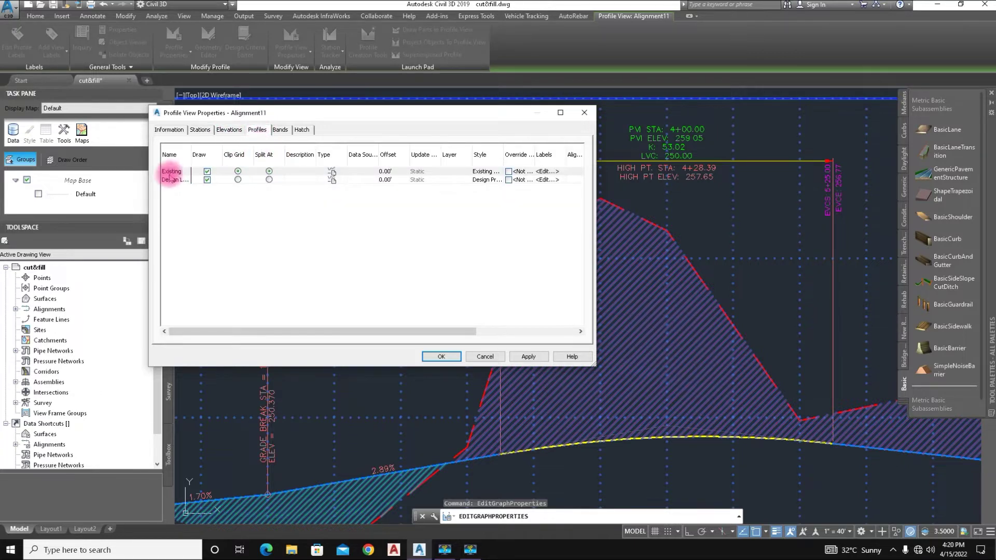
{"action": "left_click", "coordinate": [207, 180]}
{"action": "left_click", "coordinate": [207, 171]}
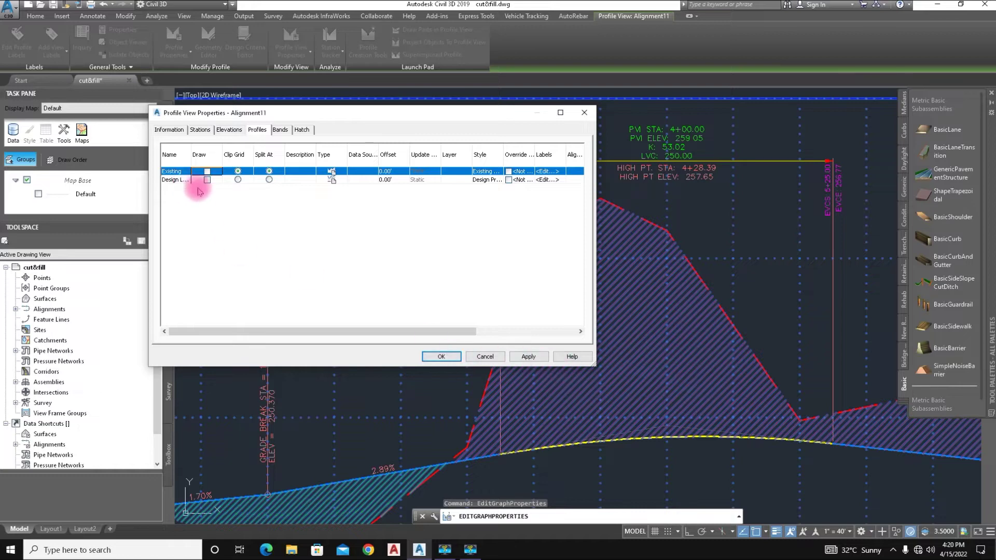
{"action": "left_click", "coordinate": [528, 358]}
{"action": "left_click", "coordinate": [442, 357]}
{"action": "left_click", "coordinate": [505, 320]}
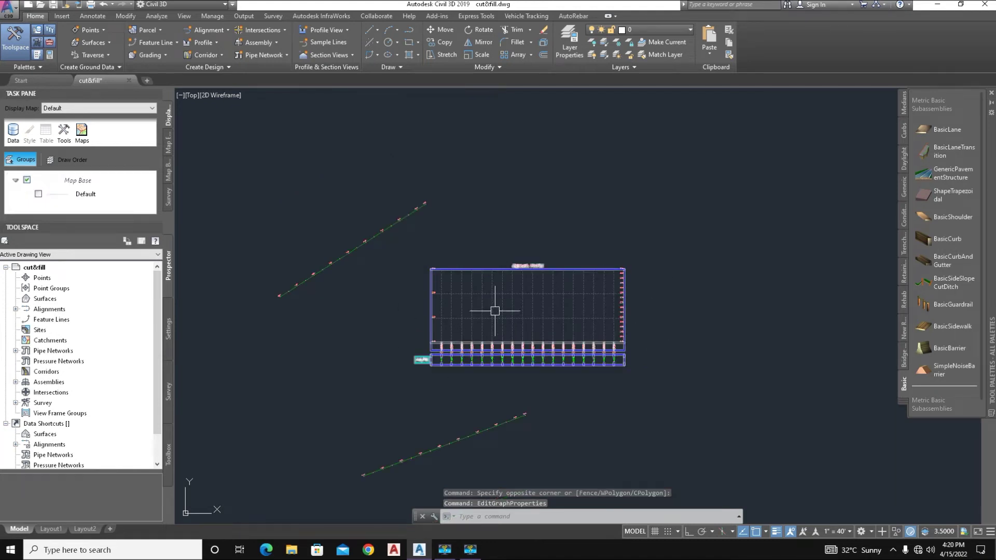
Start Create Profile from File, select Existing Ground in the data folder and open it in Notepad
{"action": "scroll", "coordinate": [286, 232], "scroll_direction": "up", "scroll_amount": 3}
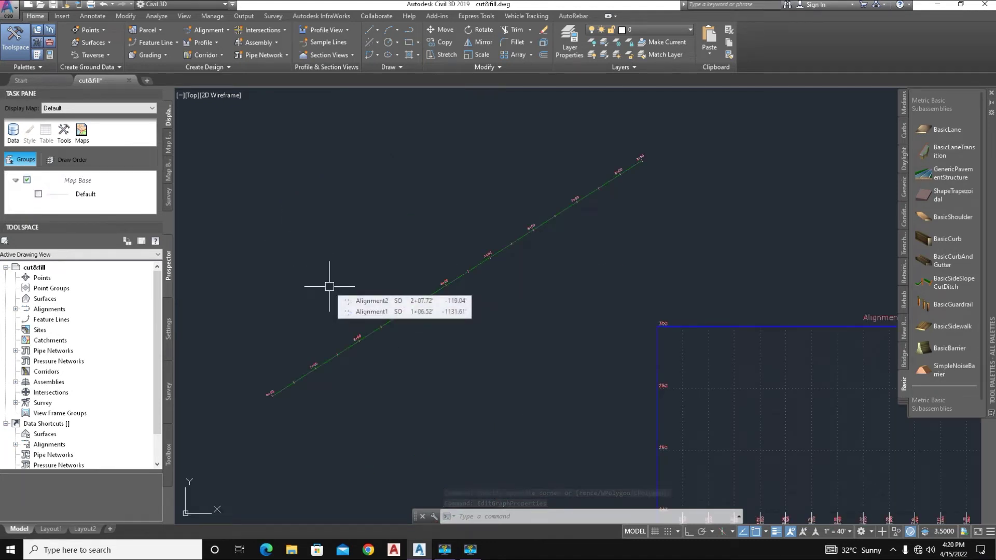
{"action": "mouse_move", "coordinate": [524, 261]}
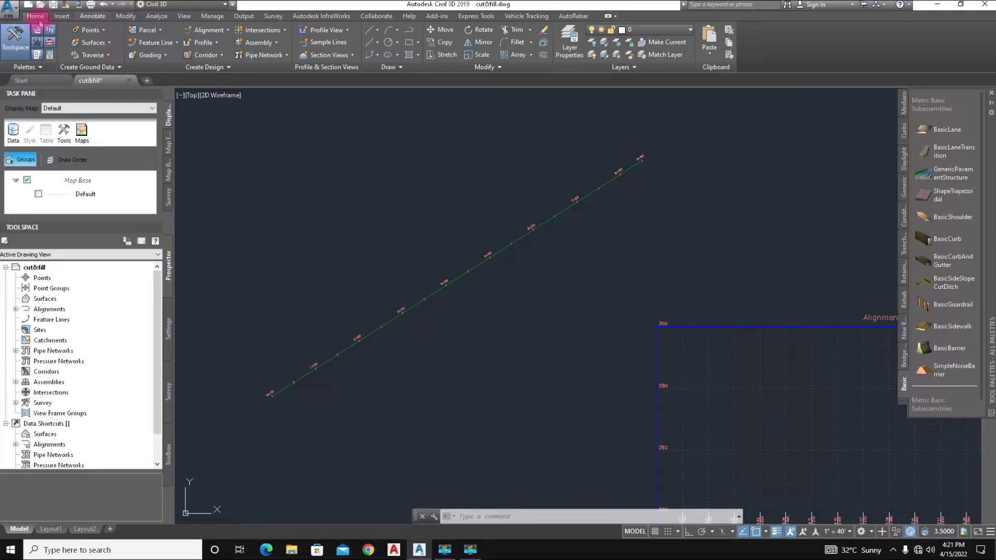
{"action": "left_click", "coordinate": [204, 43]}
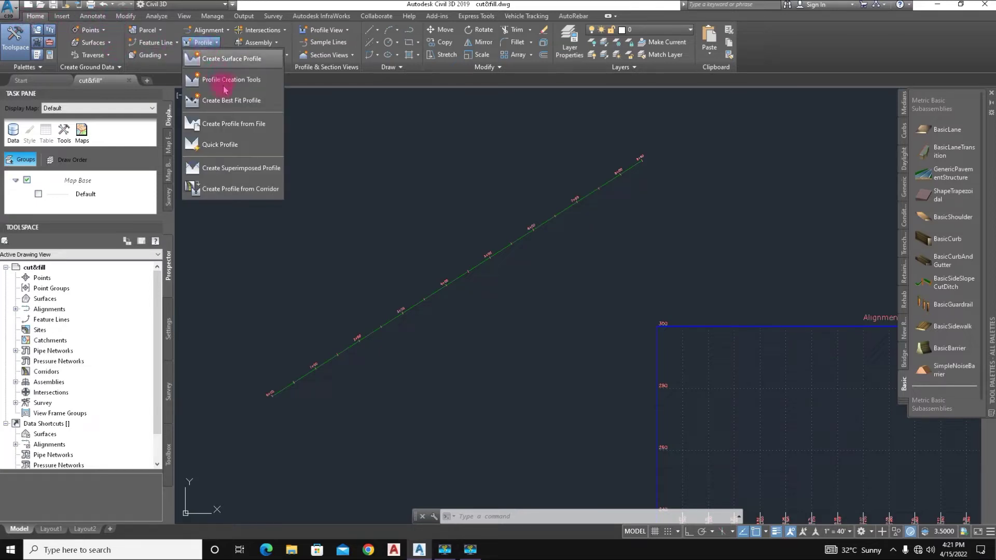
{"action": "left_click", "coordinate": [266, 124]}
{"action": "left_click", "coordinate": [446, 214]}
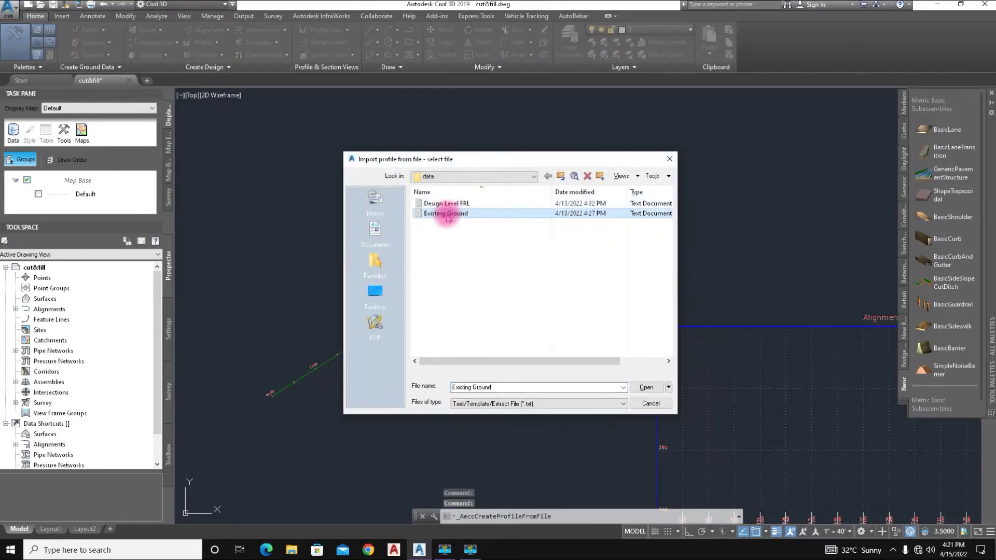
{"action": "right_click", "coordinate": [447, 215]}
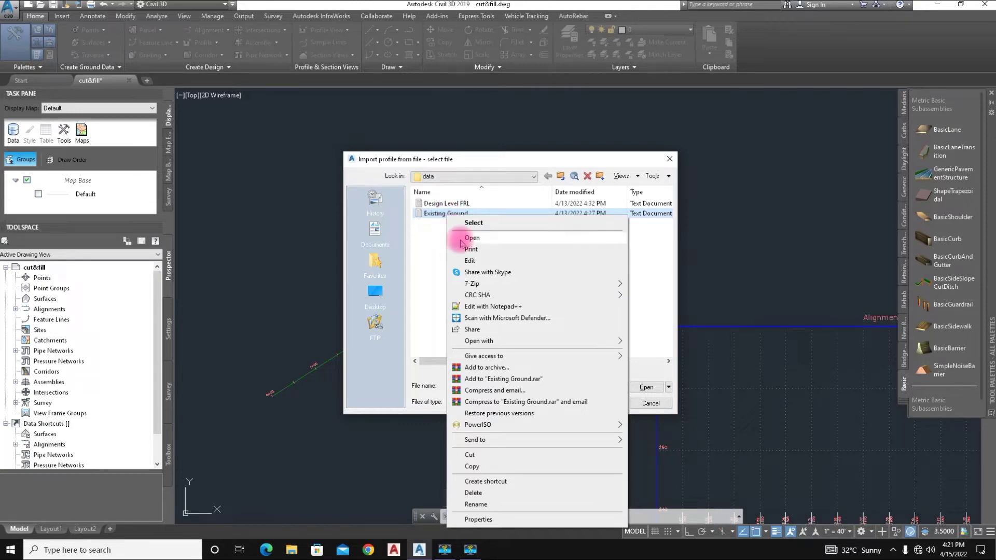
{"action": "left_click", "coordinate": [457, 237]}
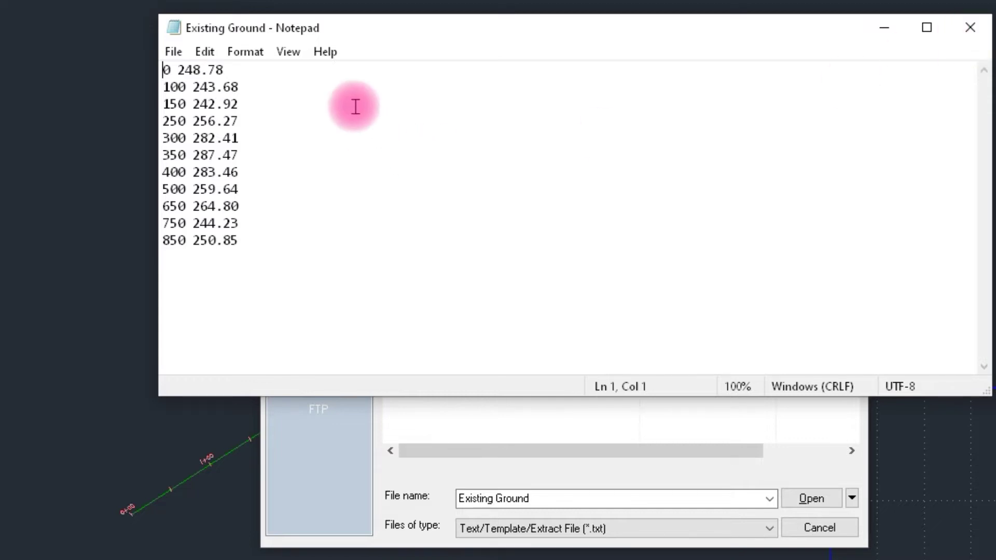
Close the Existing Ground file in Notepad after reviewing its station–elevation pairs
{"action": "left_click", "coordinate": [968, 27]}
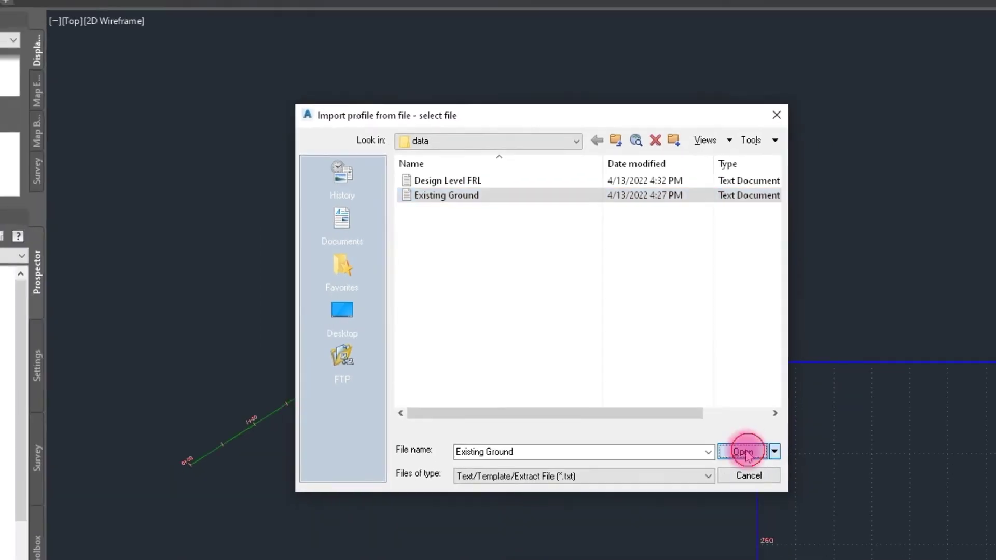
Load the Existing Ground file onto Alignment2 and name the profile Ext Ngl
{"action": "left_click", "coordinate": [784, 480]}
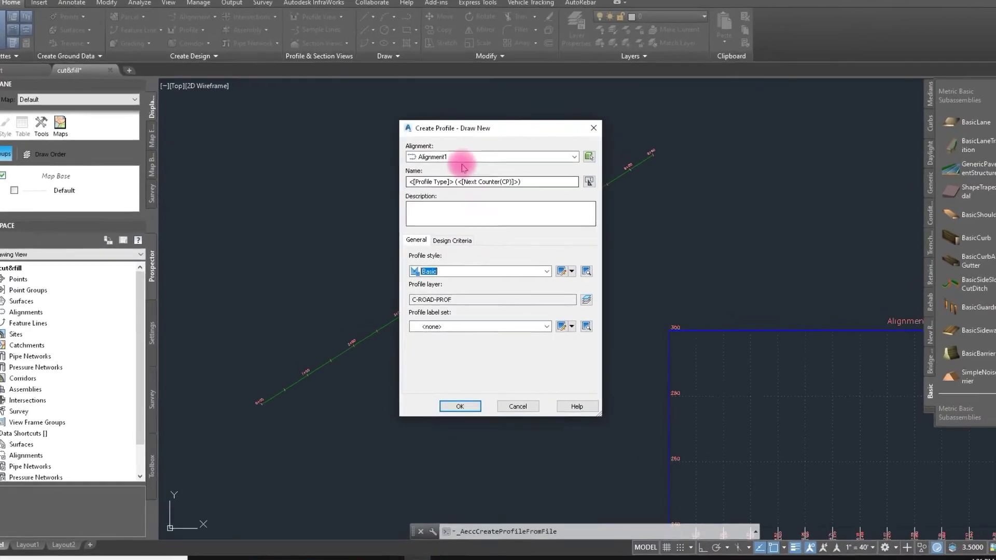
{"action": "left_click", "coordinate": [462, 159]}
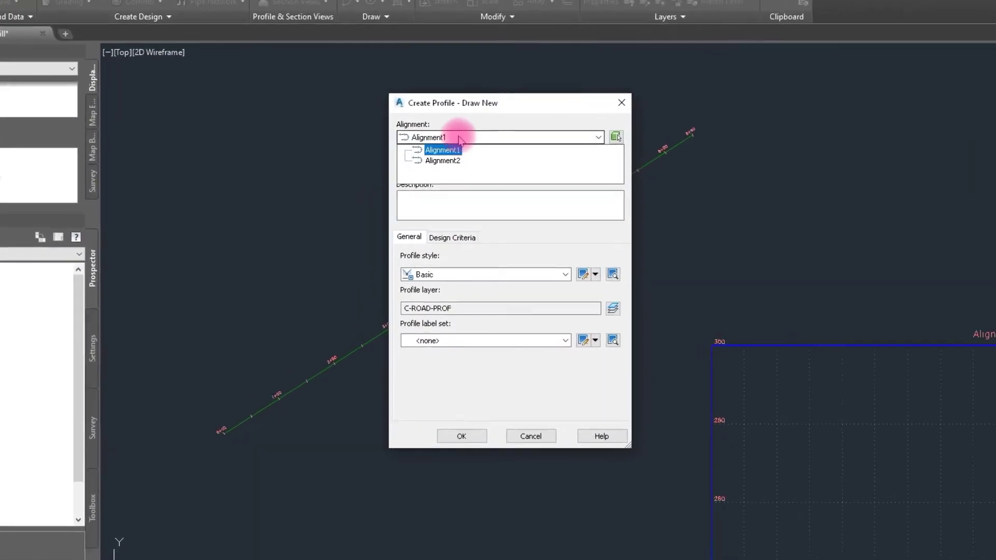
{"action": "left_click", "coordinate": [445, 177]}
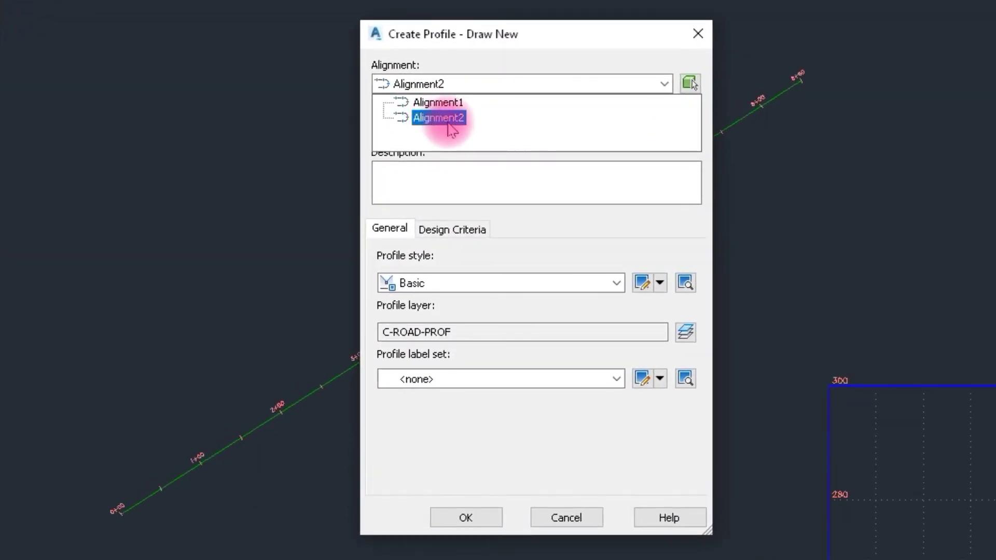
{"action": "left_click", "coordinate": [450, 125]}
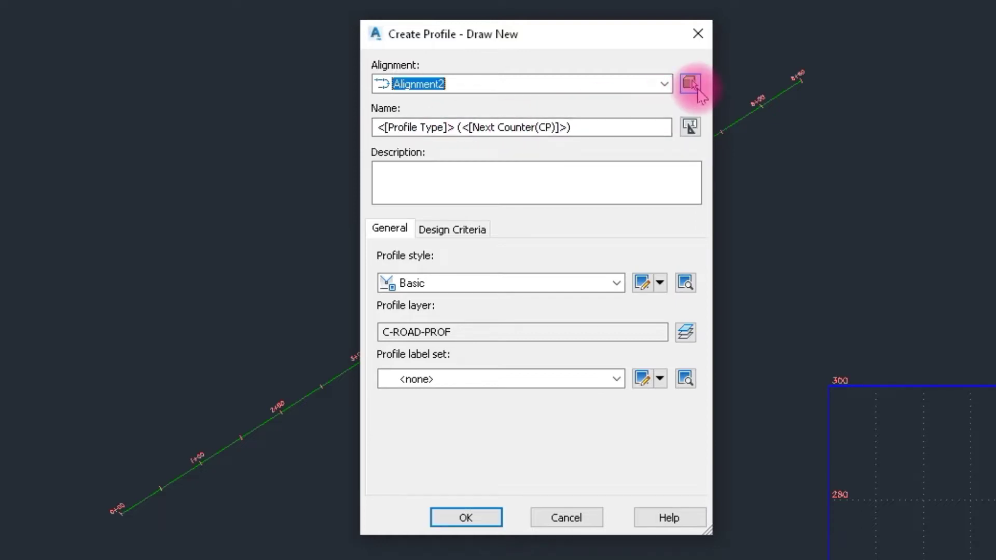
{"action": "left_click_drag", "start_coordinate": [593, 127], "coordinate": [296, 149]}
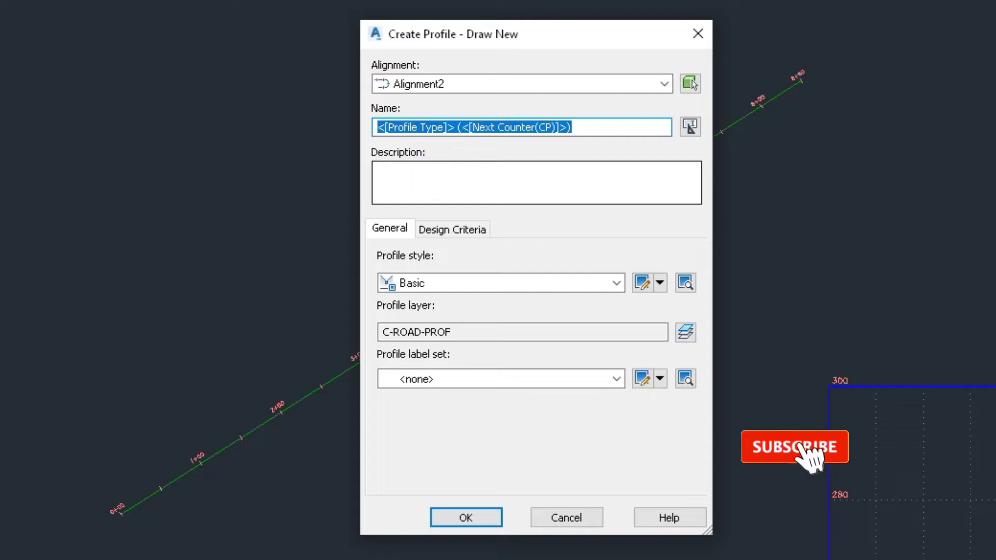
{"action": "type", "text": "Ext Pr"}
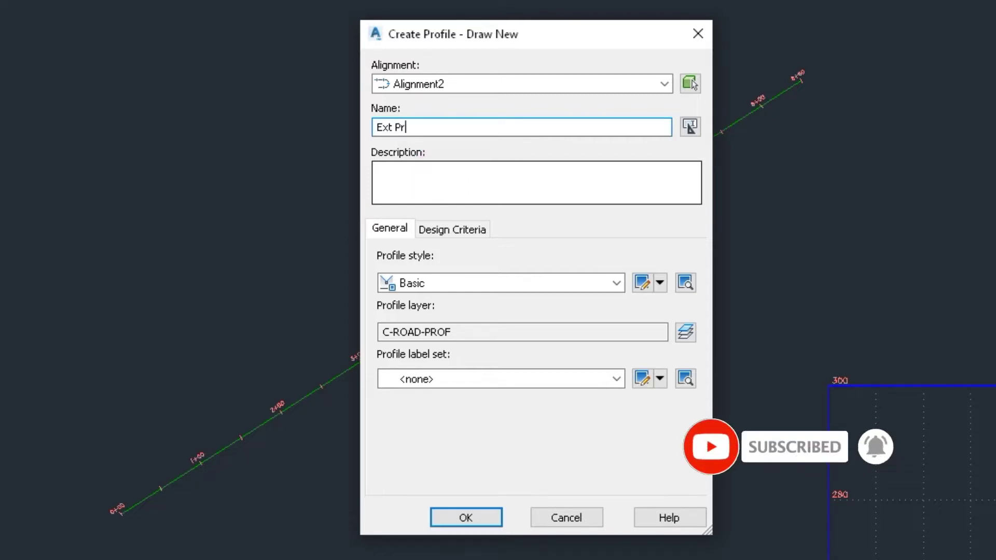
{"action": "key", "text": "BackSpace"}
{"action": "key", "text": "BackSpace"}
{"action": "key", "text": "BackSpace"}
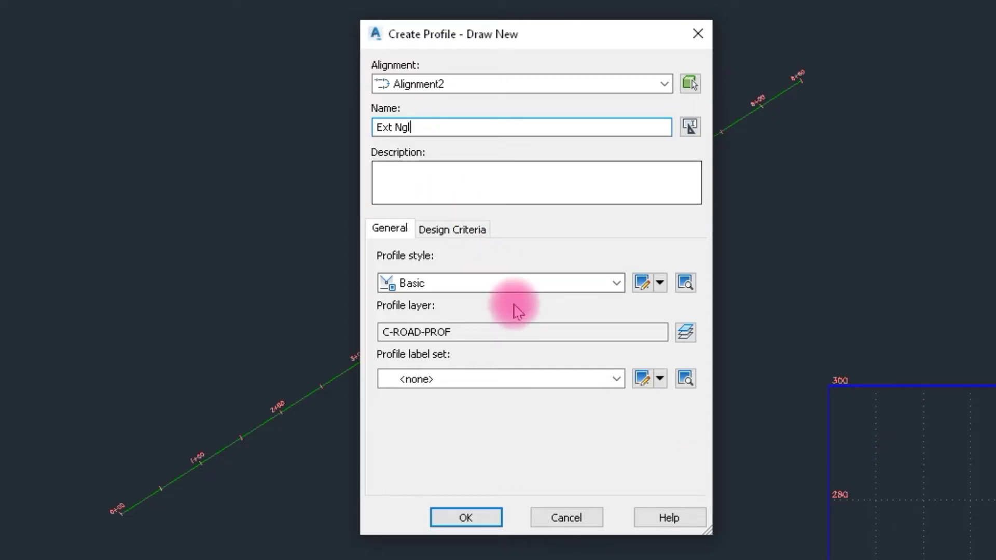
Give the profile the Existing Ground Profile style with no label set, and create it
{"action": "left_click", "coordinate": [515, 284]}
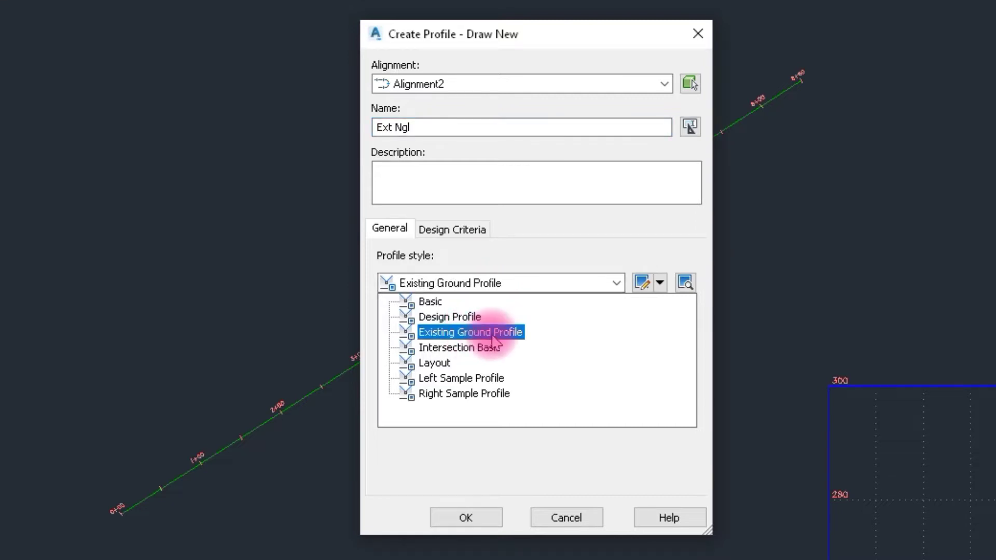
{"action": "left_click", "coordinate": [471, 332]}
{"action": "left_click", "coordinate": [468, 381]}
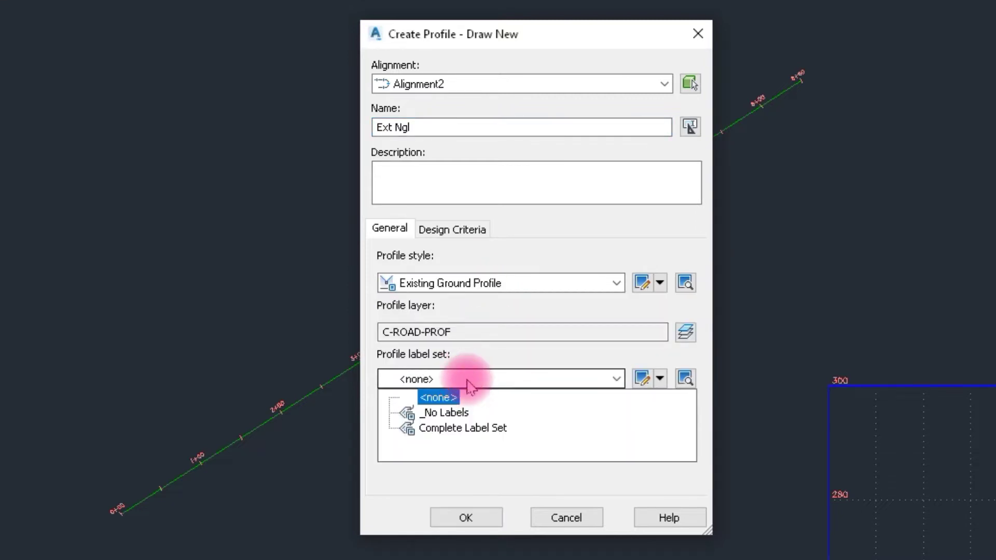
{"action": "left_click", "coordinate": [469, 386]}
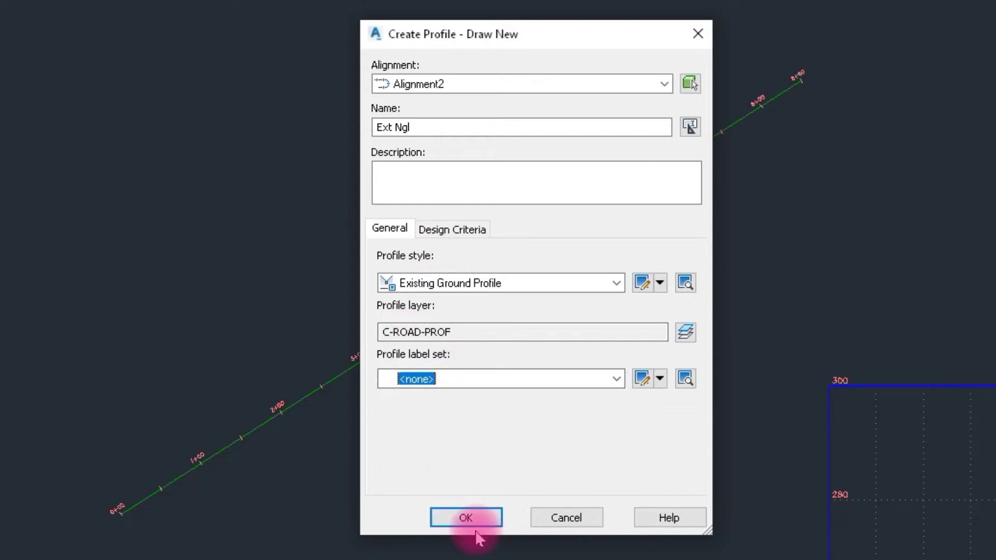
{"action": "left_click", "coordinate": [465, 517]}
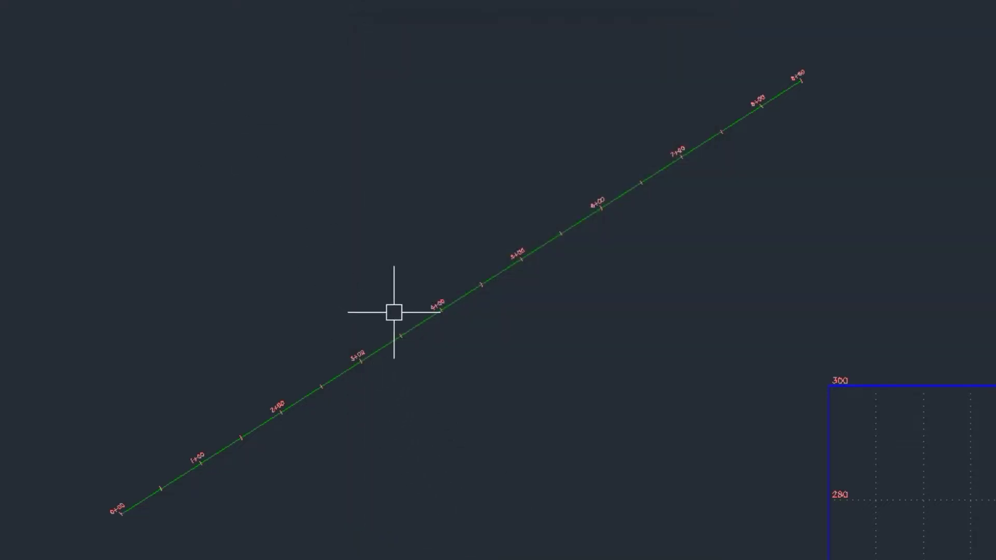
{"action": "left_click", "coordinate": [429, 319]}
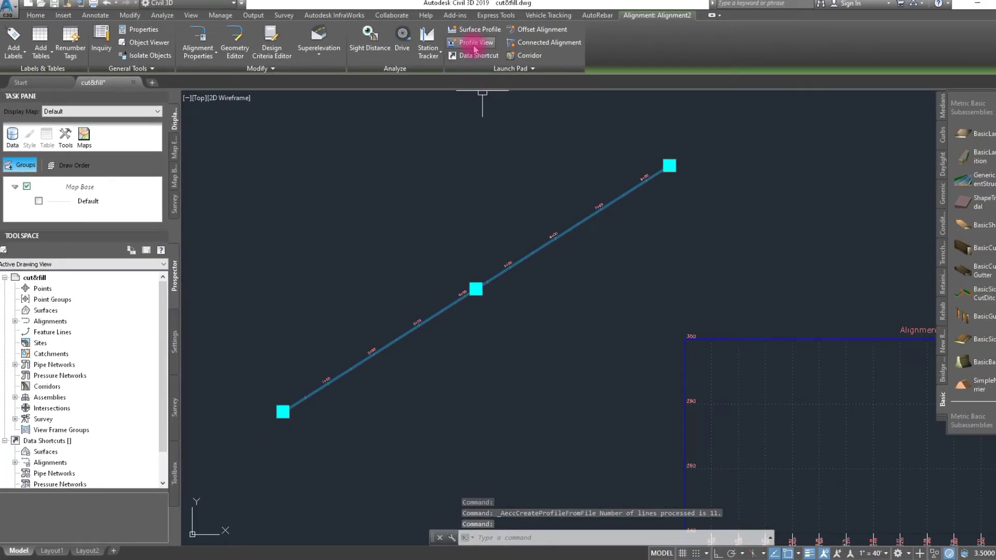
Start a profile view for Alignment2 named 'Exising Cut Fill Profile'
{"action": "left_click", "coordinate": [475, 45]}
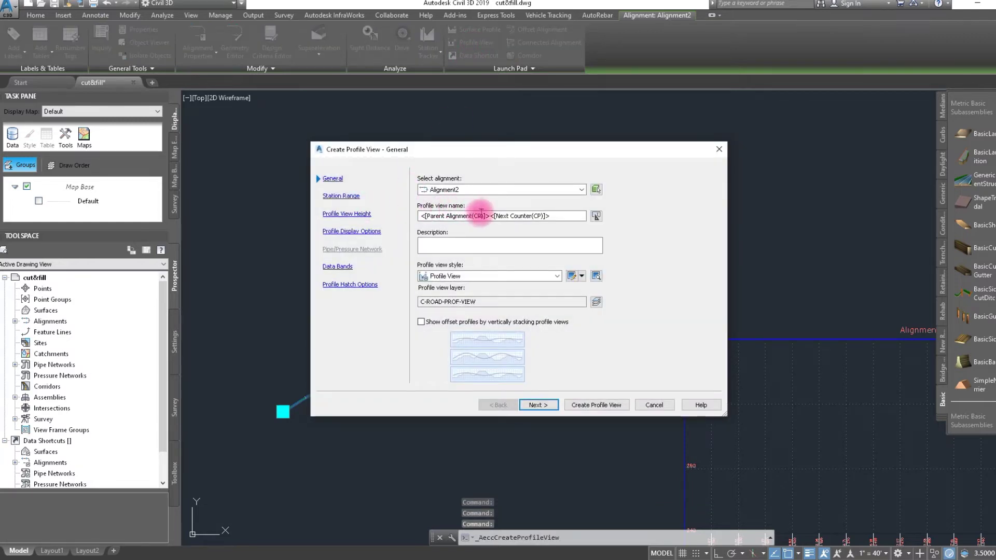
{"action": "left_click_drag", "start_coordinate": [567, 216], "coordinate": [367, 216]}
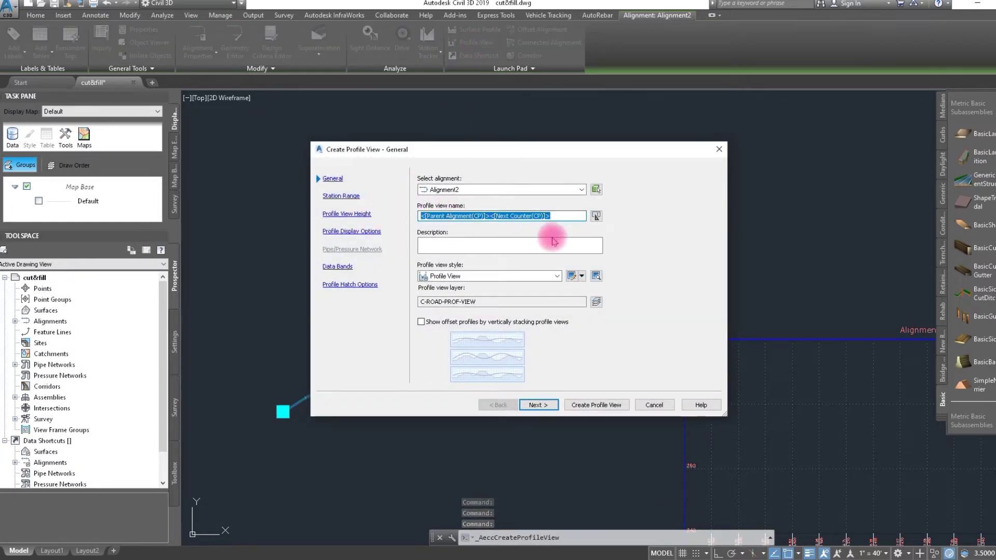
{"action": "type", "text": "Ex"}
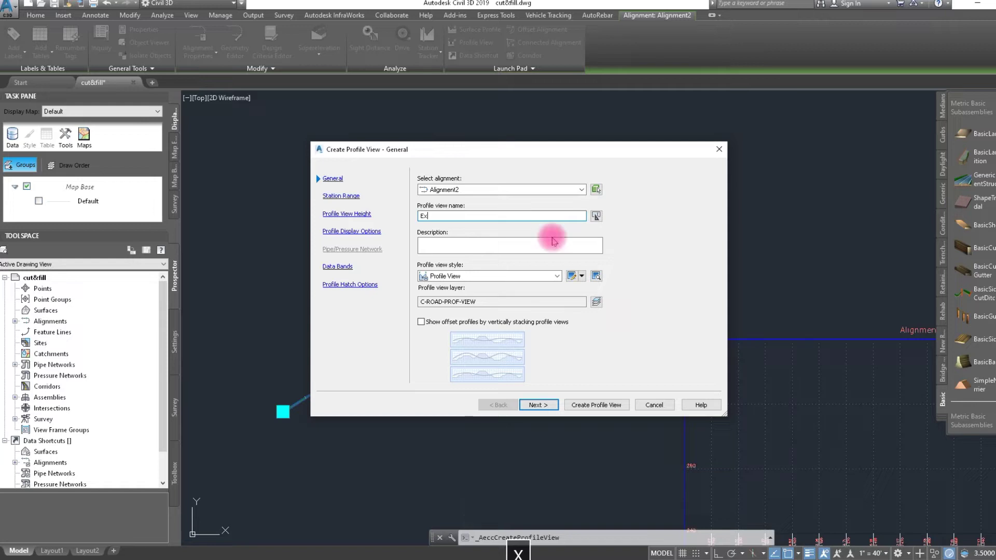
{"action": "type", "text": "it"}
{"action": "key", "text": "BackSpace"}
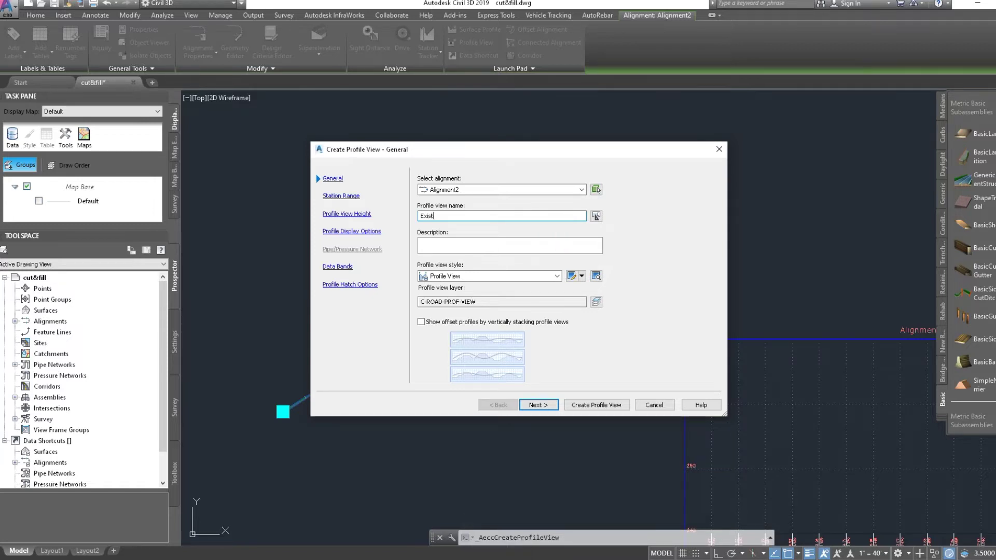
{"action": "type", "text": "st"}
{"action": "key", "text": "BackSpace"}
{"action": "type", "text": "ing"}
{"action": "type", "text": "Cu"}
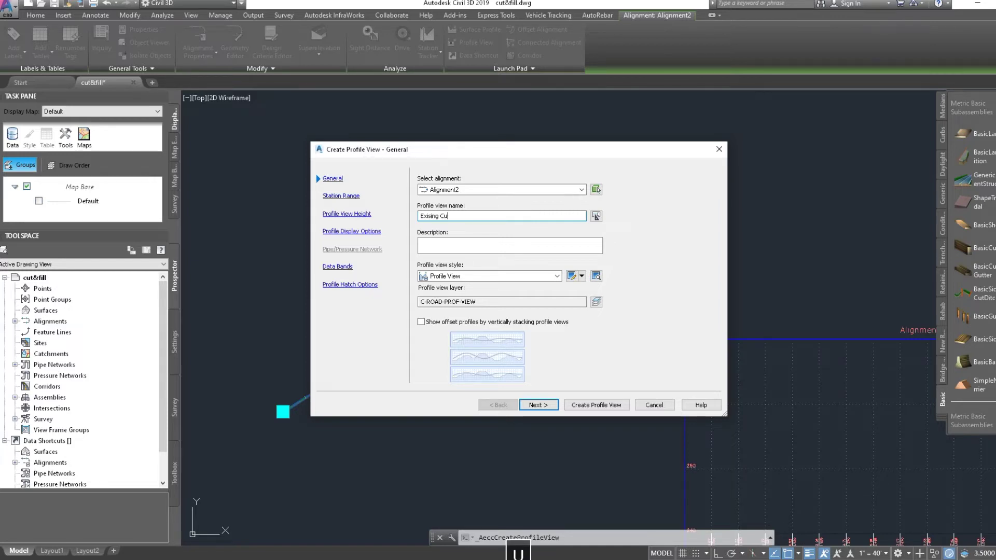
{"action": "type", "text": "t Fill Profile"}
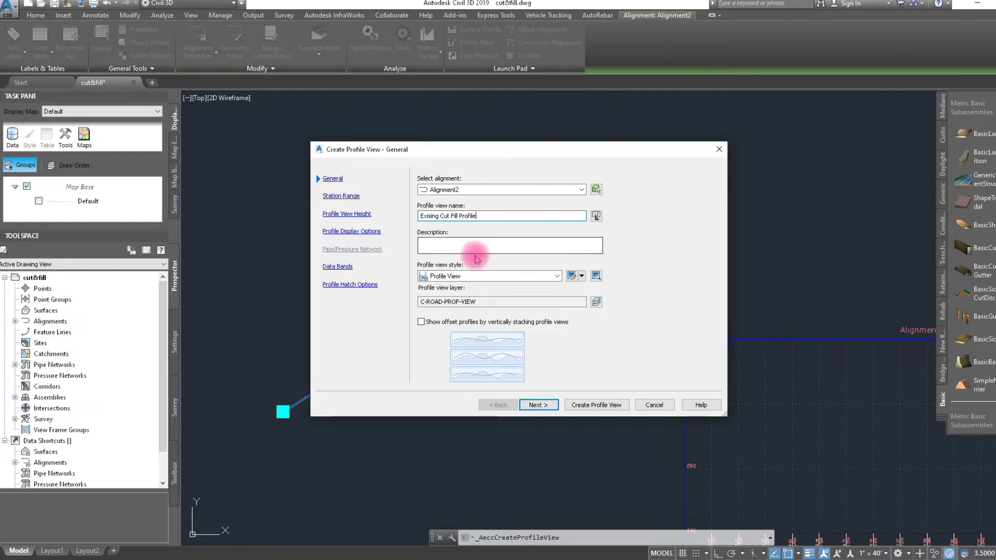
Keep the Profile View style, turn on drawing of Ext Ngl, and finish the wizard
{"action": "left_click", "coordinate": [478, 281]}
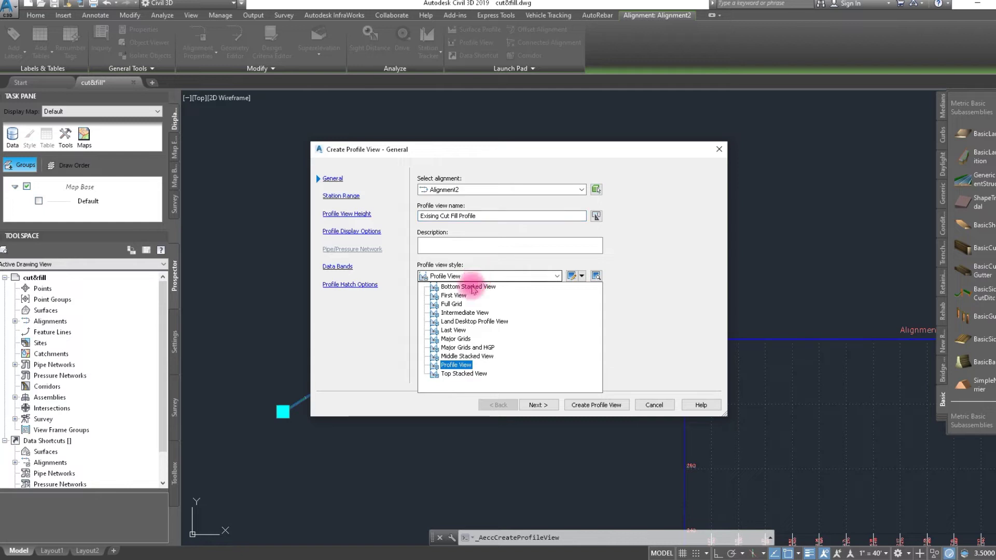
{"action": "left_click", "coordinate": [457, 366]}
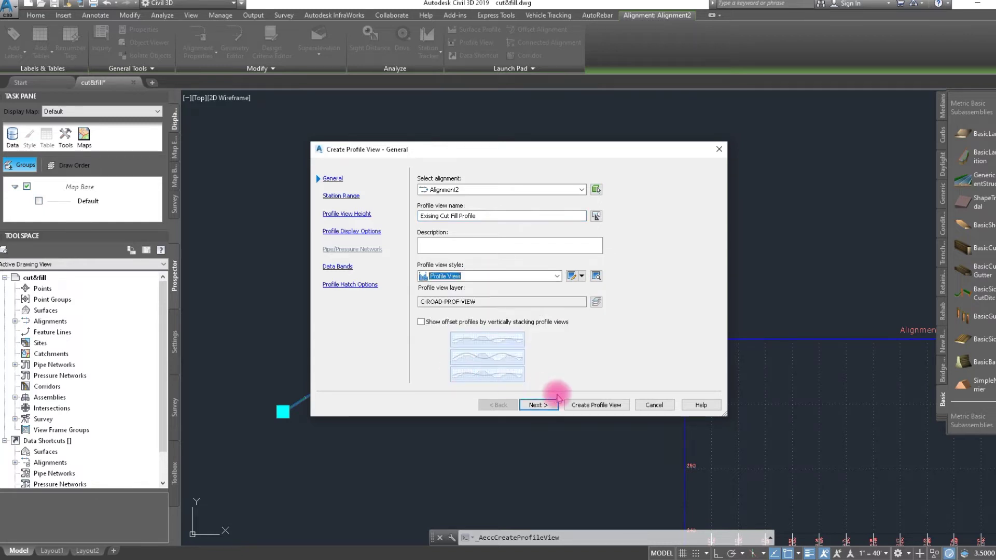
{"action": "left_click", "coordinate": [538, 406]}
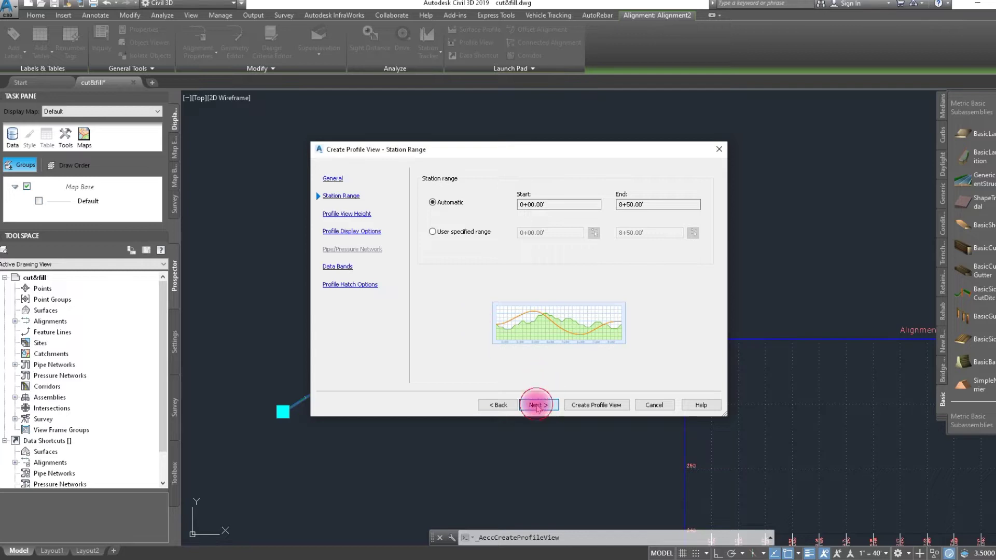
{"action": "left_click", "coordinate": [537, 405]}
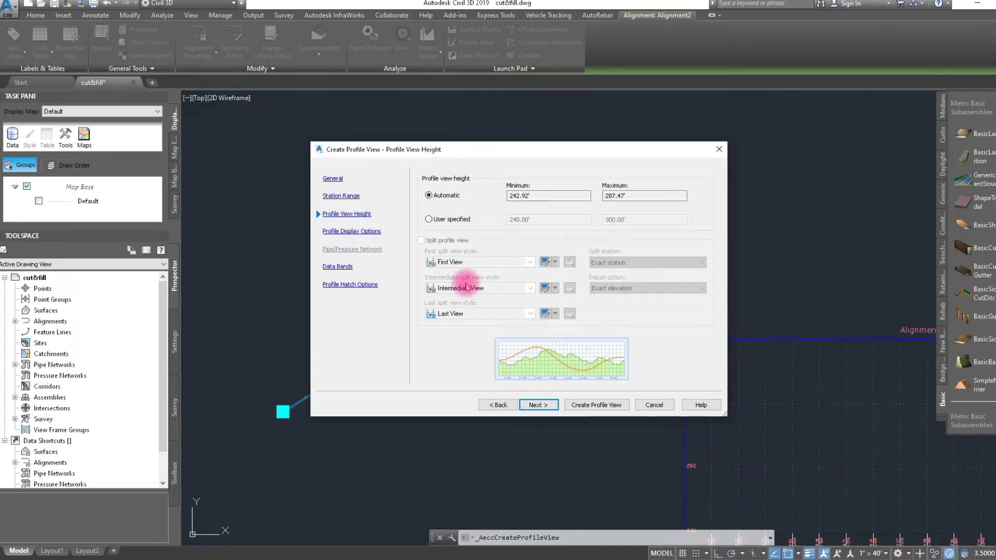
{"action": "left_click", "coordinate": [538, 405]}
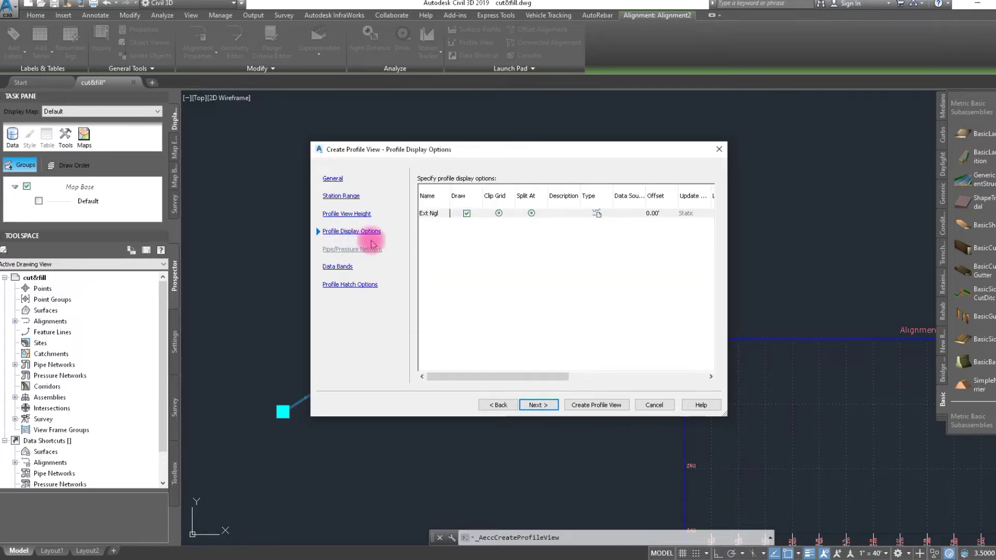
{"action": "left_click", "coordinate": [467, 213]}
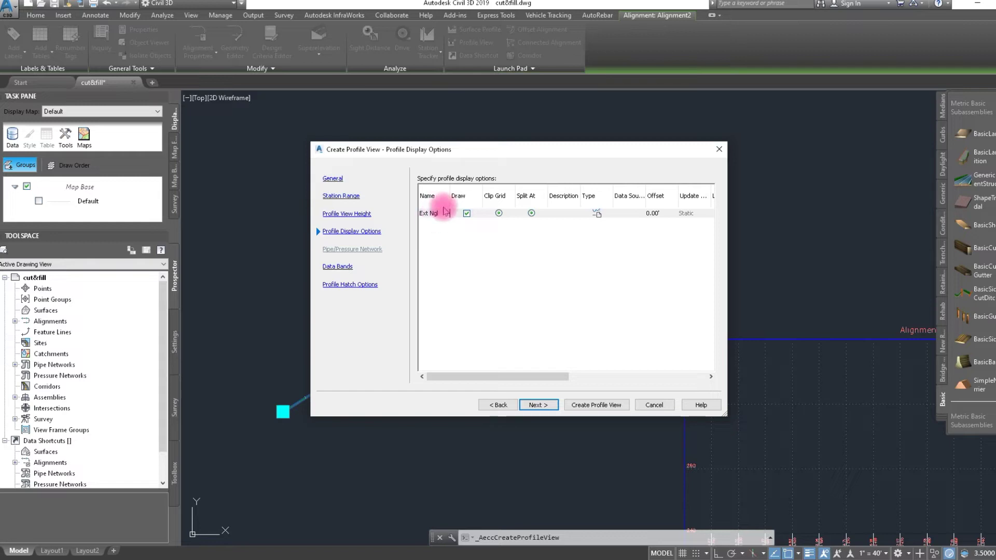
{"action": "left_click", "coordinate": [535, 405]}
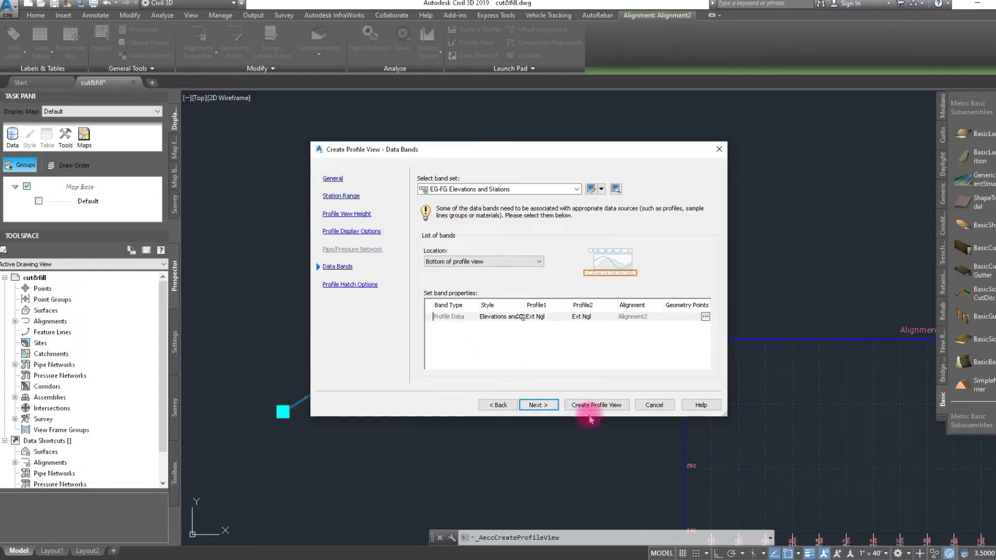
{"action": "left_click", "coordinate": [538, 405]}
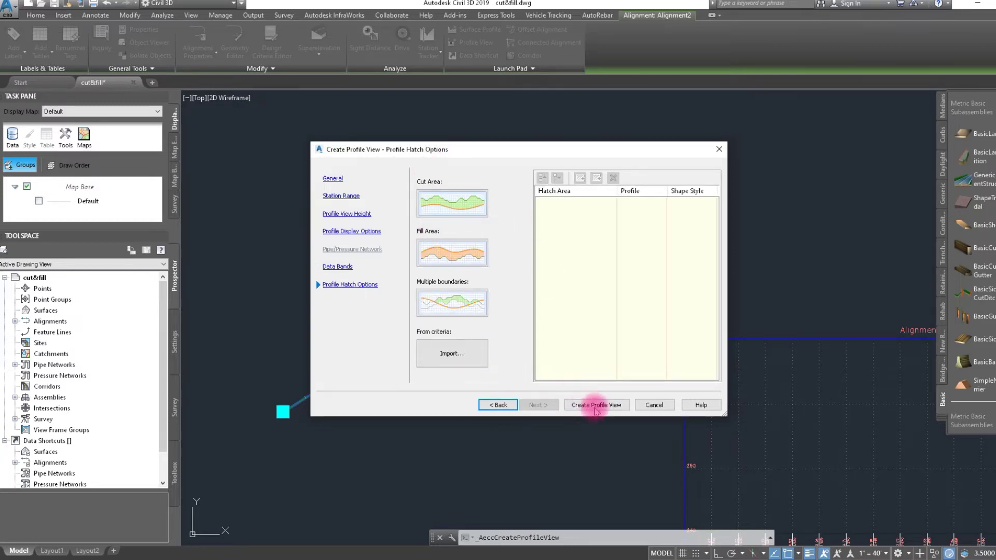
{"action": "left_click", "coordinate": [606, 405]}
Pick the origin to place the Alignment2 profile view showing the Ext Ngl ground line
{"action": "scroll", "coordinate": [583, 407], "scroll_direction": "down", "scroll_amount": 3}
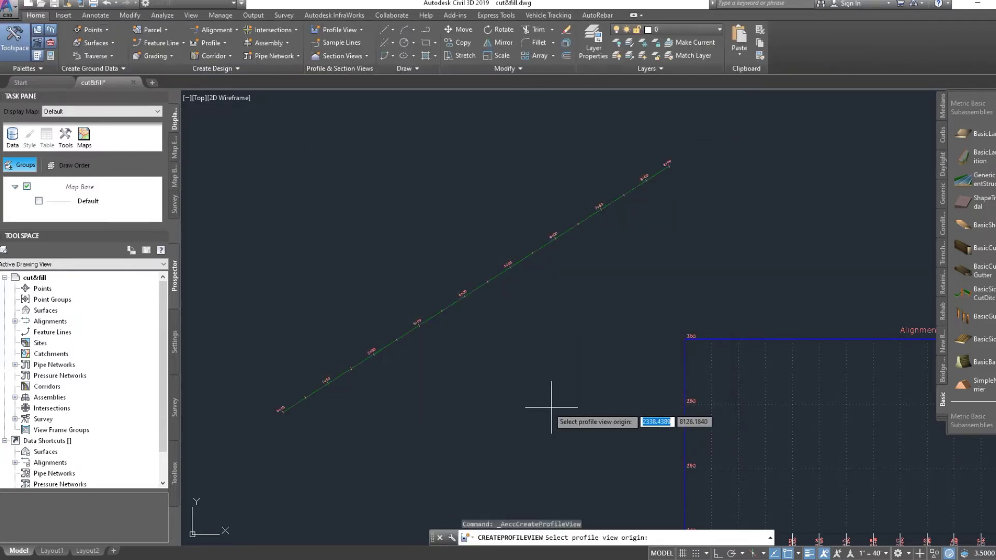
{"action": "left_click", "coordinate": [523, 280]}
{"action": "scroll", "coordinate": [584, 263], "scroll_direction": "up", "scroll_amount": 5}
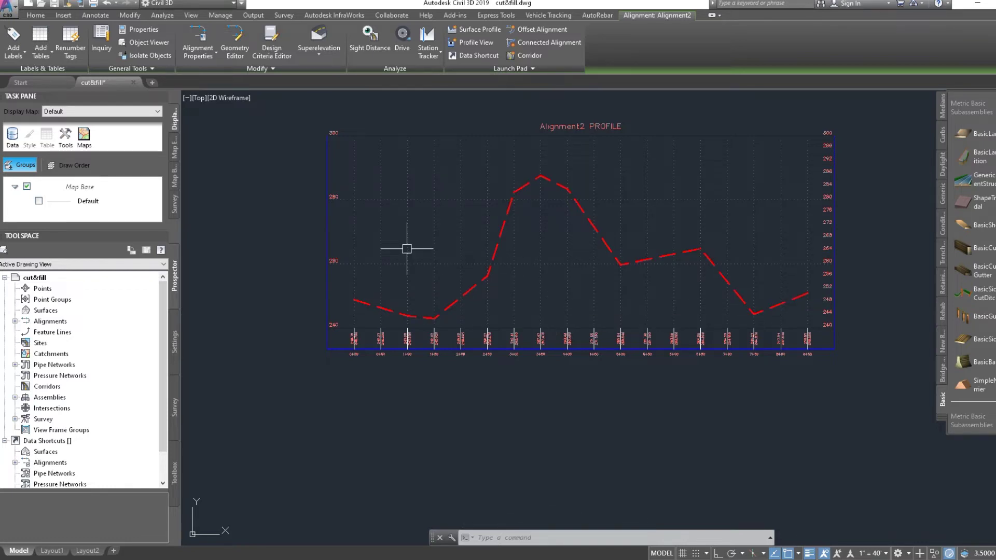
{"action": "left_click", "coordinate": [35, 16]}
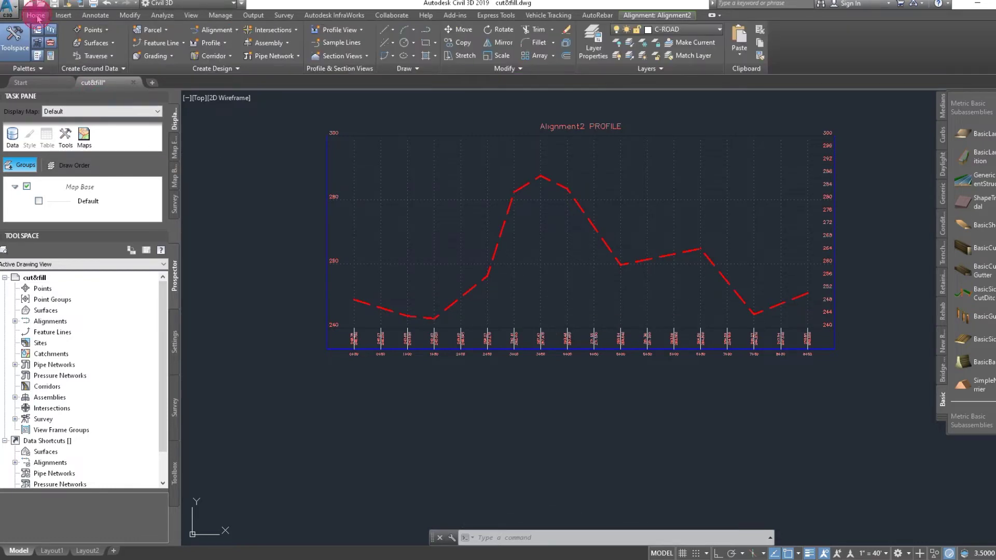
{"action": "left_click", "coordinate": [213, 48]}
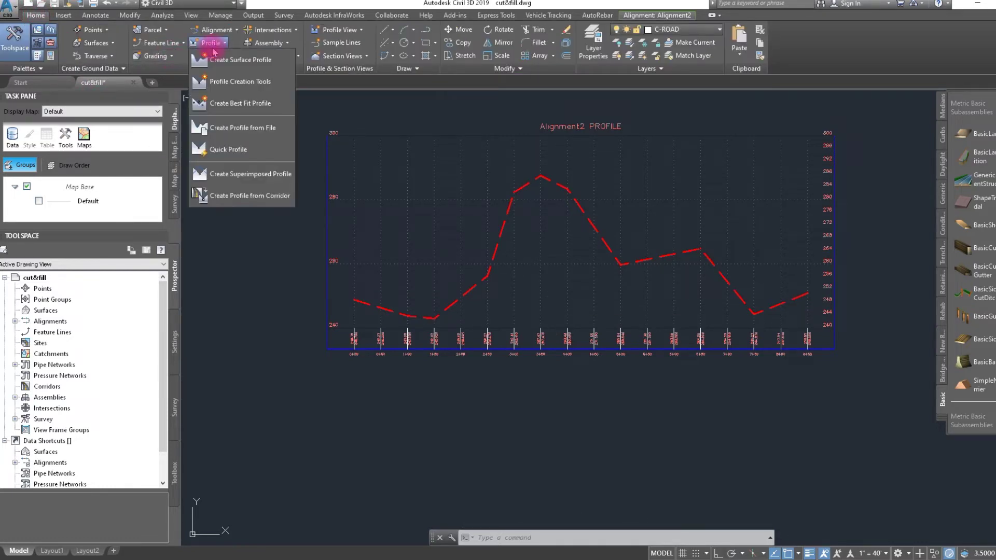
Import the Design Level FRL file onto Alignment2 as a profile named DL FRL
{"action": "left_click", "coordinate": [250, 127]}
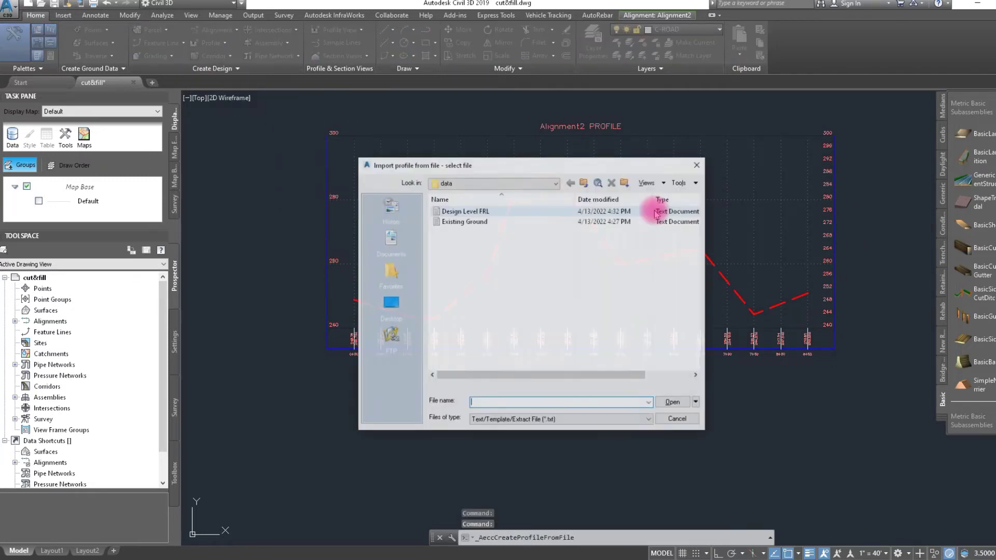
{"action": "left_click", "coordinate": [673, 403]}
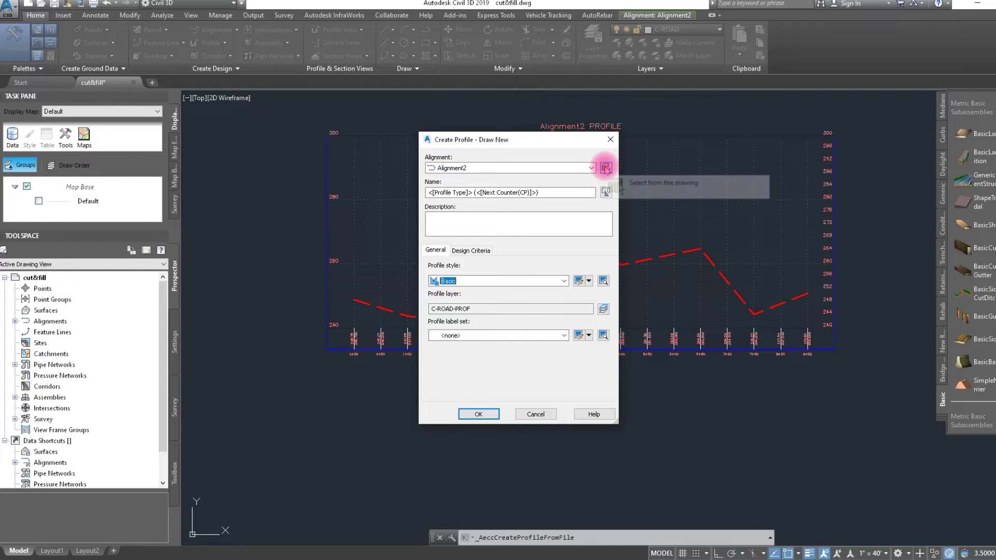
{"action": "left_click", "coordinate": [545, 168]}
{"action": "left_click", "coordinate": [473, 187]}
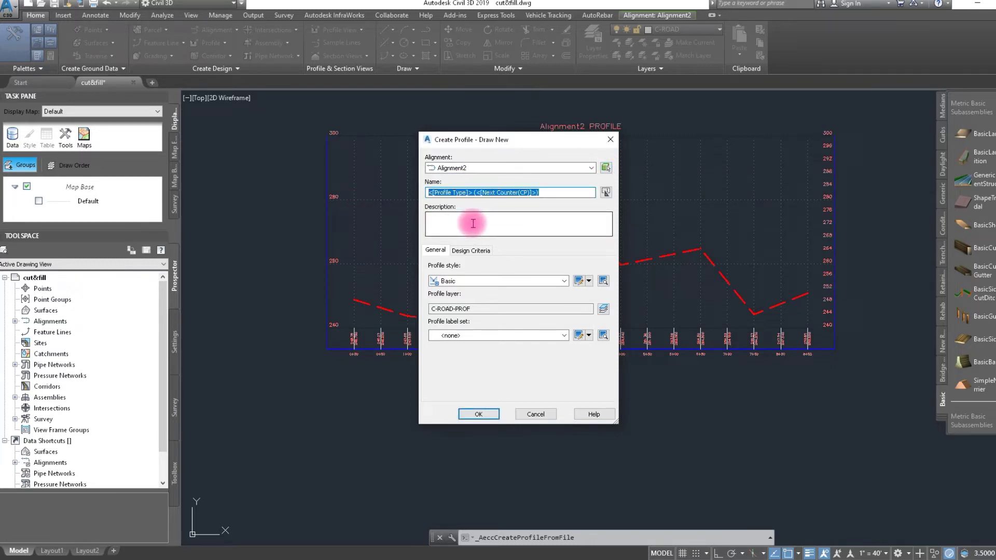
{"action": "type", "text": "DI"}
{"action": "key", "text": "BackSpace"}
{"action": "type", "text": "L"}
{"action": "key", "text": "BackSpace"}
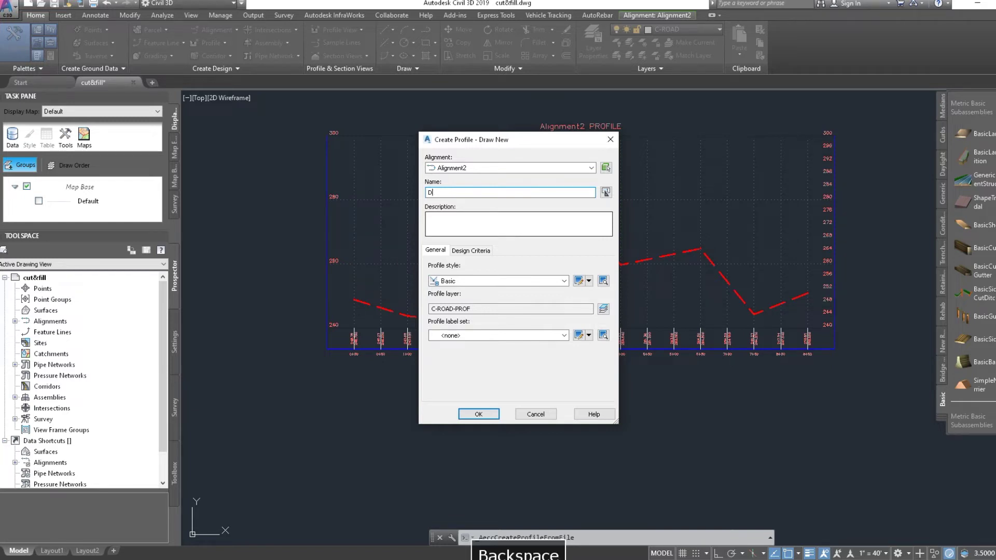
{"action": "type", "text": "L "}
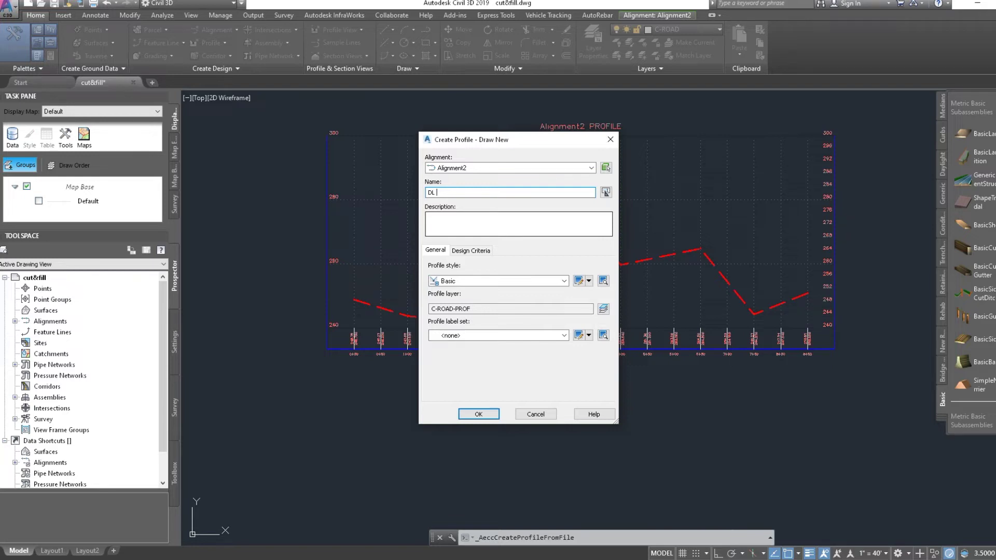
{"action": "type", "text": "FRL"}
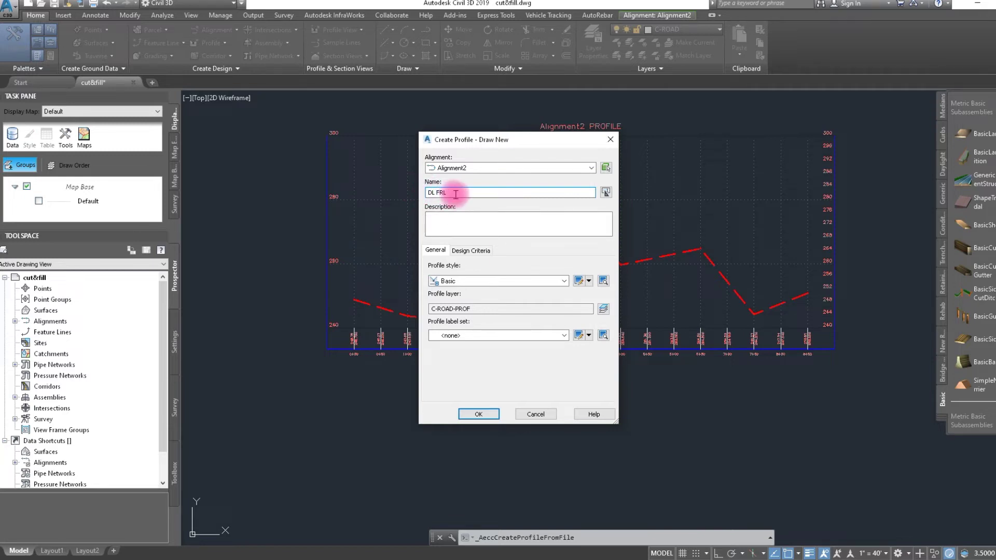
Apply the Design Profile style and Complete Label Set, then create the profile
{"action": "left_click", "coordinate": [486, 285]}
{"action": "left_click", "coordinate": [472, 304]}
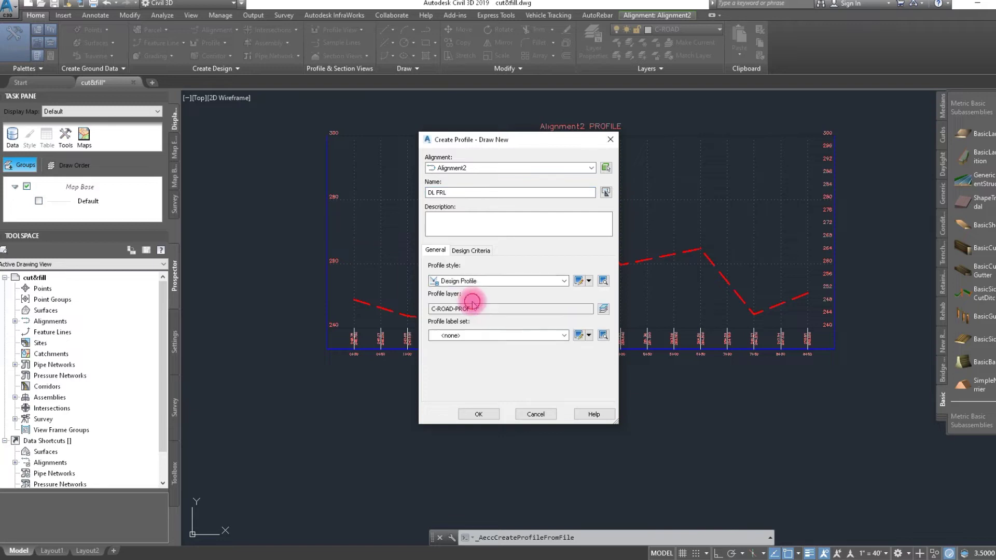
{"action": "left_click", "coordinate": [456, 335]}
{"action": "left_click", "coordinate": [468, 356]}
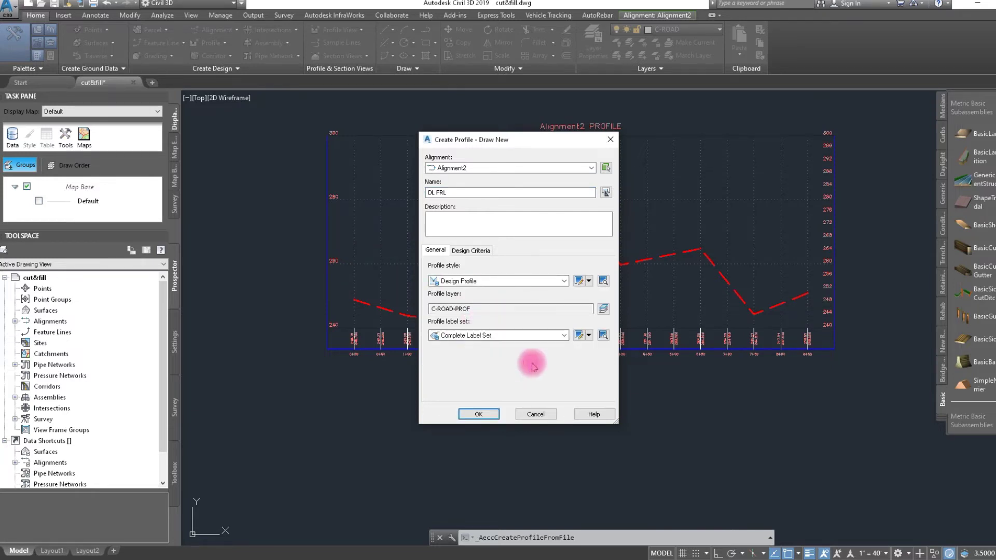
{"action": "left_click", "coordinate": [479, 414]}
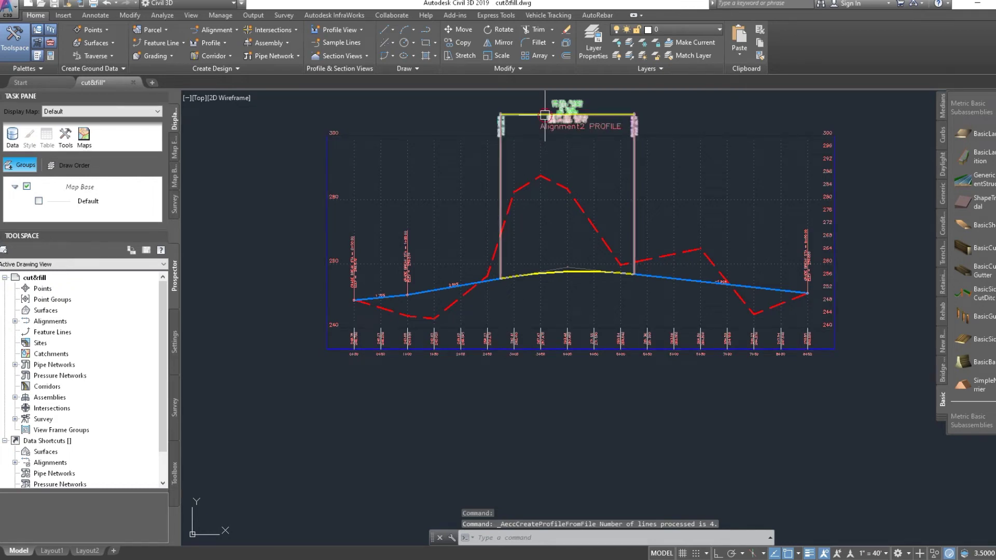
Move the crest curve label to a clearer position
{"action": "left_click", "coordinate": [570, 115]}
{"action": "left_click", "coordinate": [567, 114]}
{"action": "scroll", "coordinate": [566, 182], "scroll_direction": "up", "scroll_amount": 4}
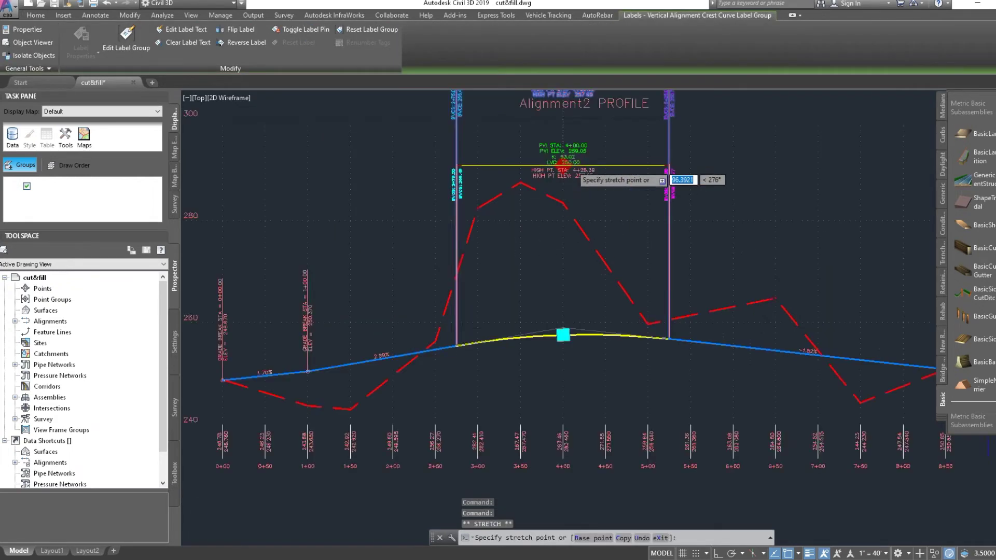
{"action": "left_click", "coordinate": [565, 159]}
{"action": "scroll", "coordinate": [436, 364], "scroll_direction": "down", "scroll_amount": 4}
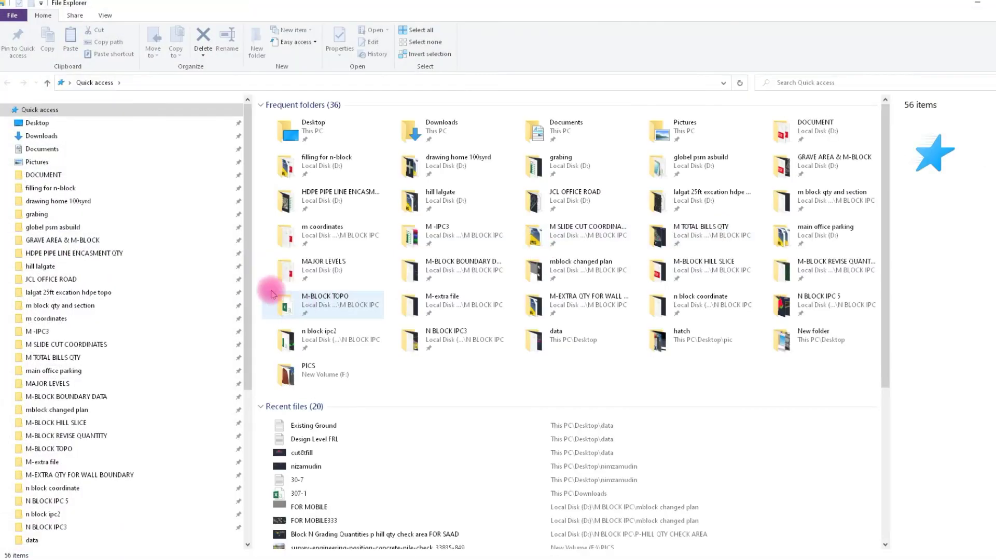
Open Design Level FRL from Desktop\data in Notepad to check it, then close it
{"action": "double_click", "coordinate": [266, 283]}
{"action": "right_click", "coordinate": [298, 163]}
{"action": "left_click", "coordinate": [319, 197]}
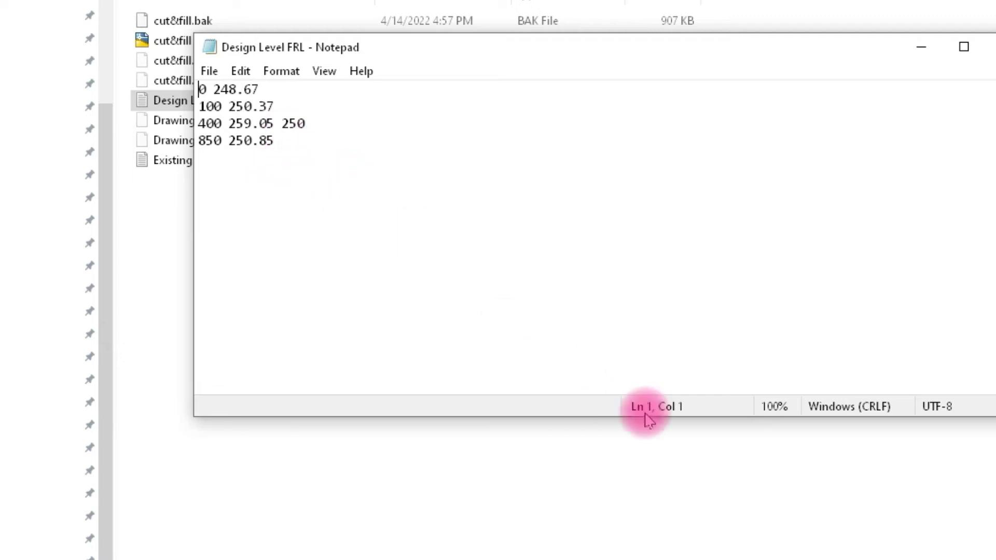
{"action": "left_click", "coordinate": [991, 47]}
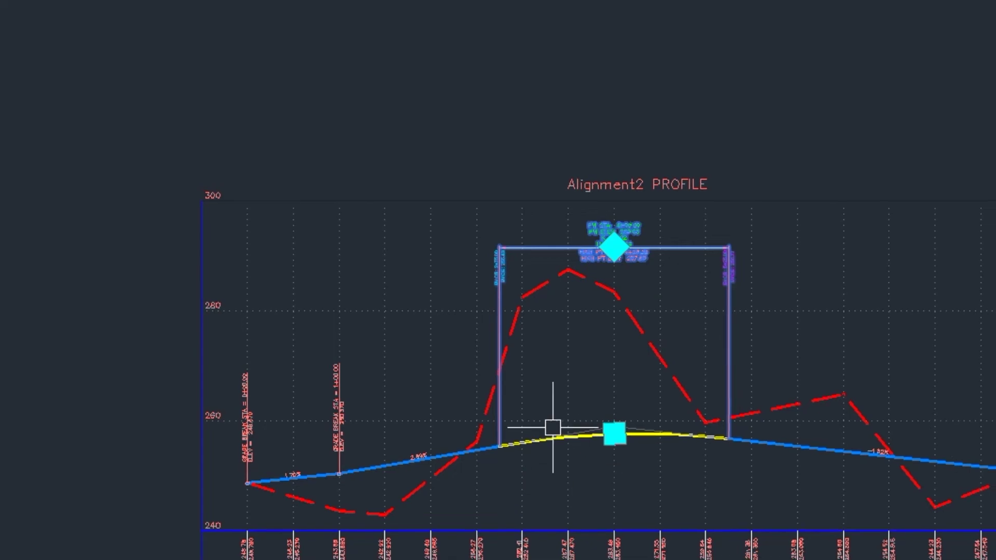
In the Alignment2 profile view properties, add a Cut hatch area on the Hatch tab
{"action": "scroll", "coordinate": [429, 342], "scroll_direction": "up", "scroll_amount": 2}
{"action": "right_click", "coordinate": [375, 264]}
{"action": "key", "text": "Escape"}
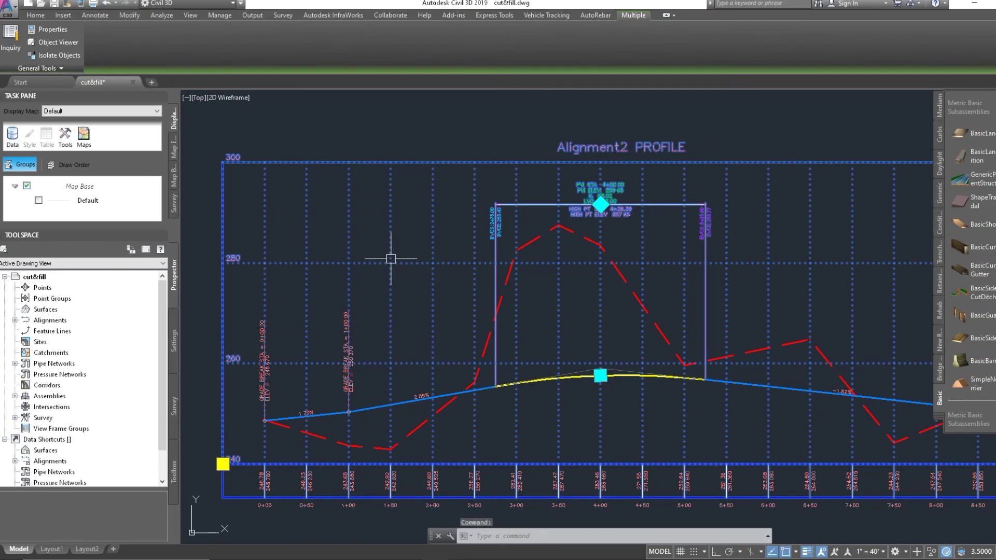
{"action": "left_click", "coordinate": [391, 258]}
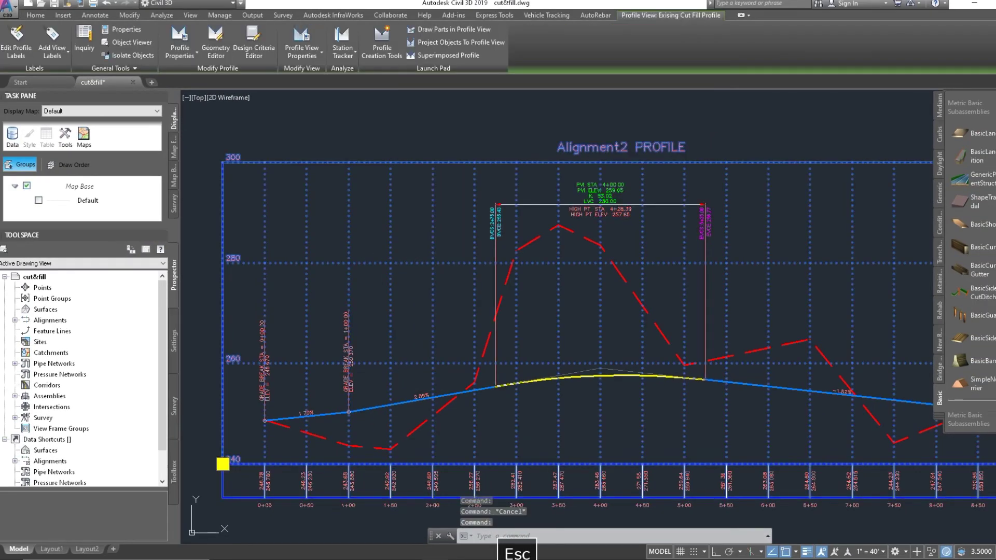
{"action": "right_click", "coordinate": [391, 262]}
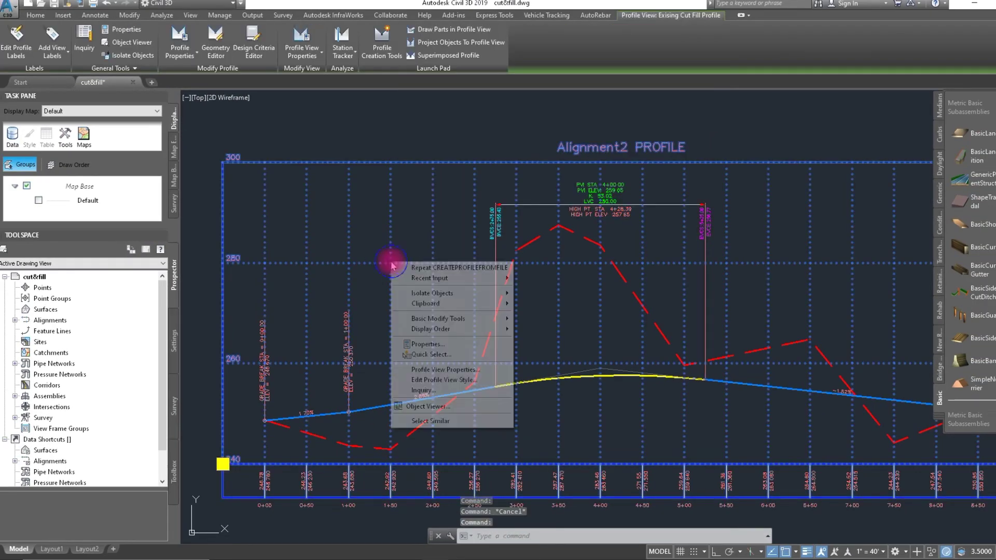
{"action": "left_click", "coordinate": [475, 370]}
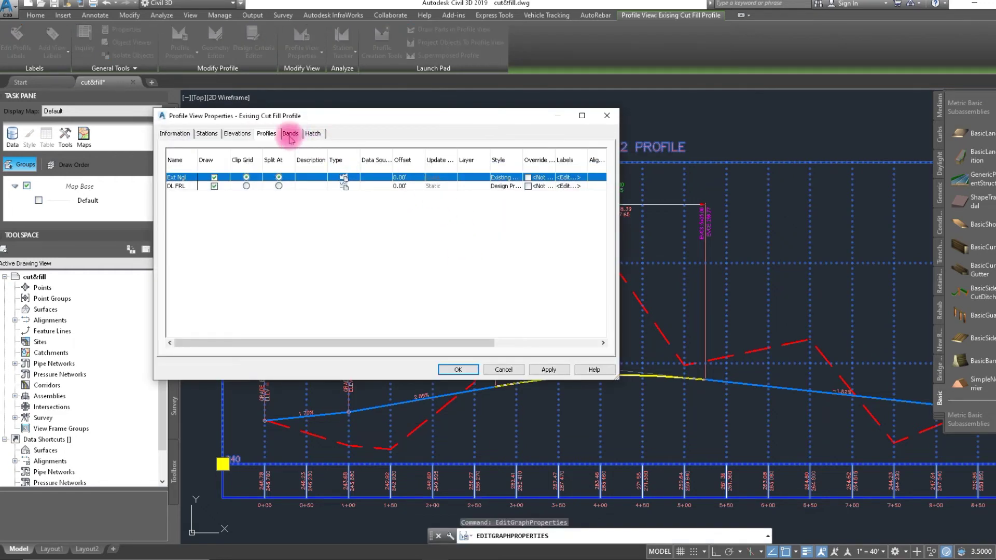
{"action": "left_click", "coordinate": [290, 134]}
{"action": "left_click", "coordinate": [302, 133]}
{"action": "left_click", "coordinate": [194, 173]}
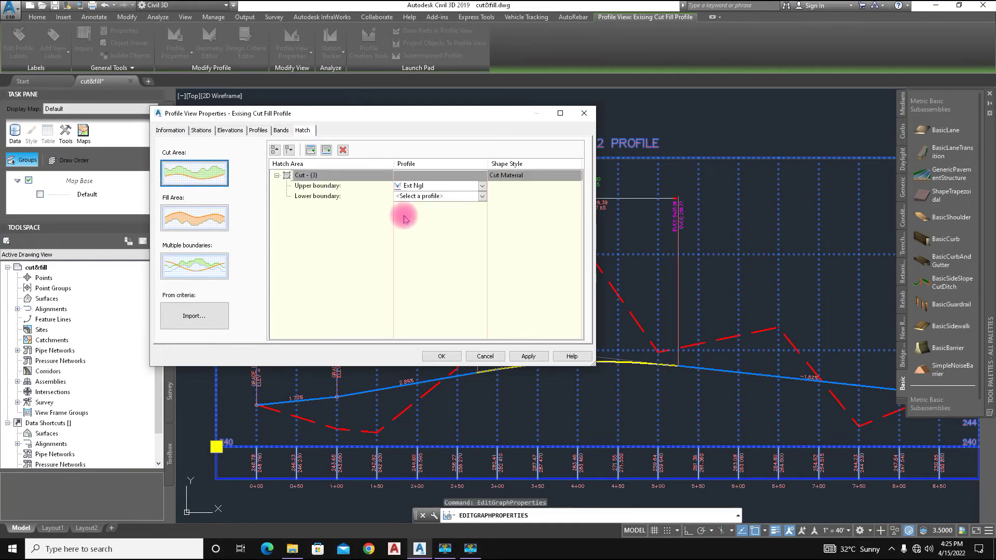
Bound the red cut hatch below by DL FRL, and the green fill hatch between DL FRL above and Ext Ngl below, then apply
{"action": "left_click", "coordinate": [434, 196]}
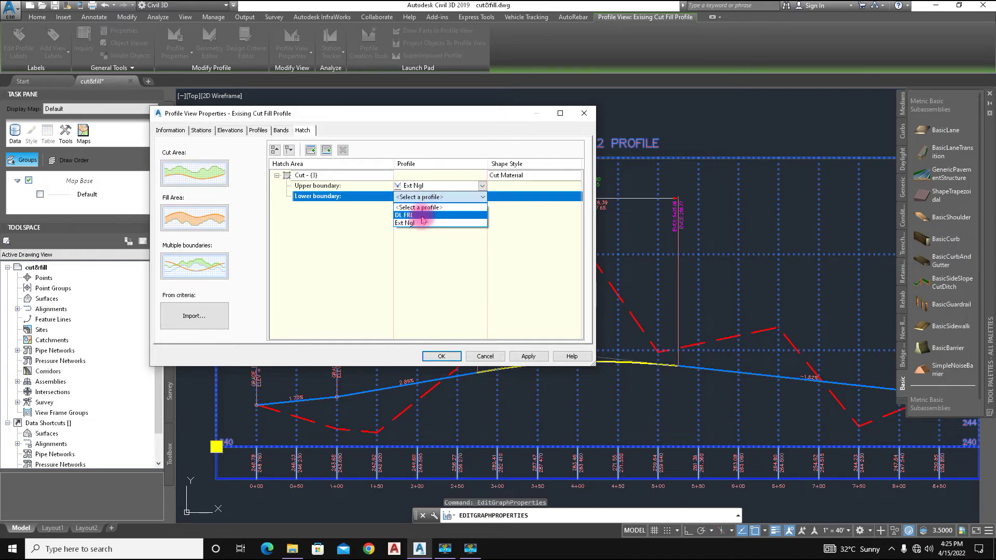
{"action": "left_click", "coordinate": [422, 216]}
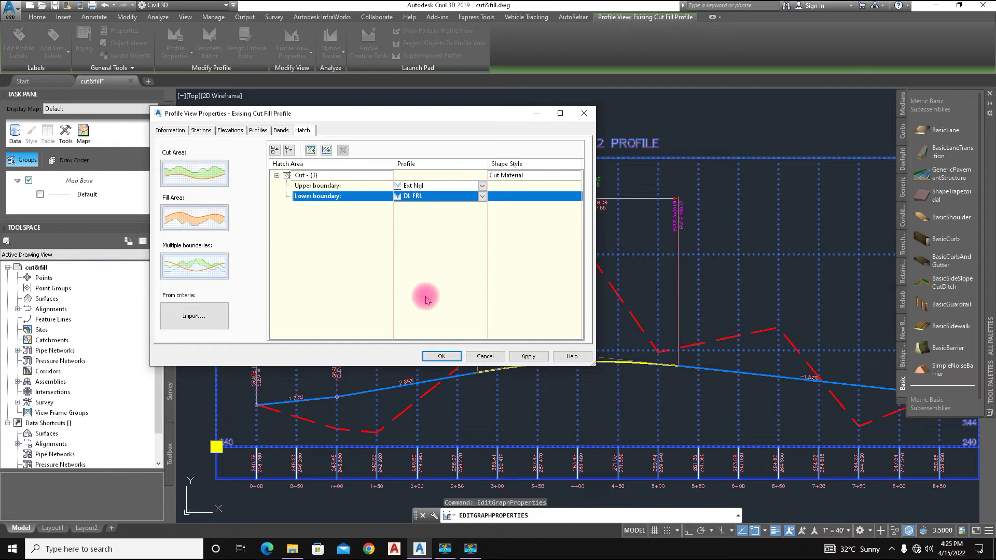
{"action": "left_click", "coordinate": [190, 218]}
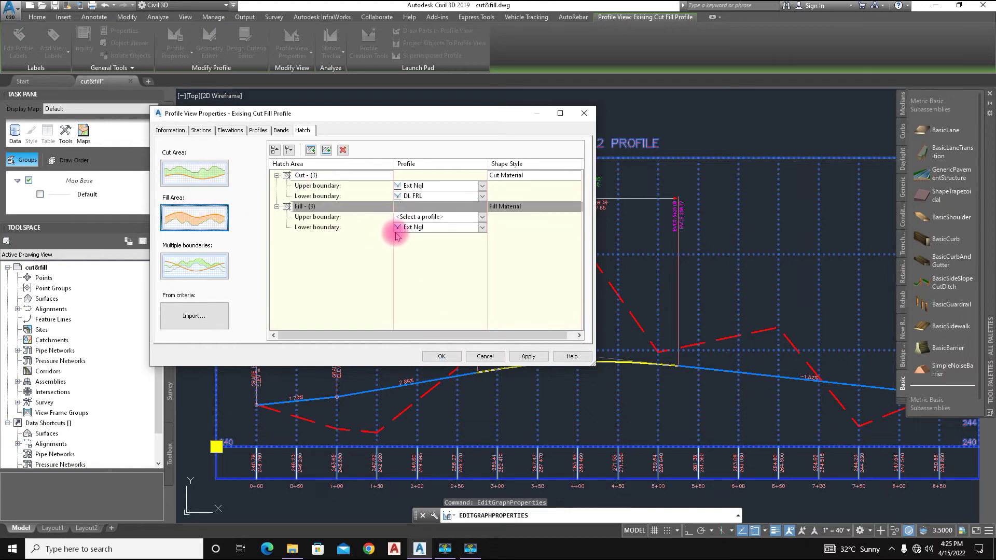
{"action": "left_click", "coordinate": [443, 217]}
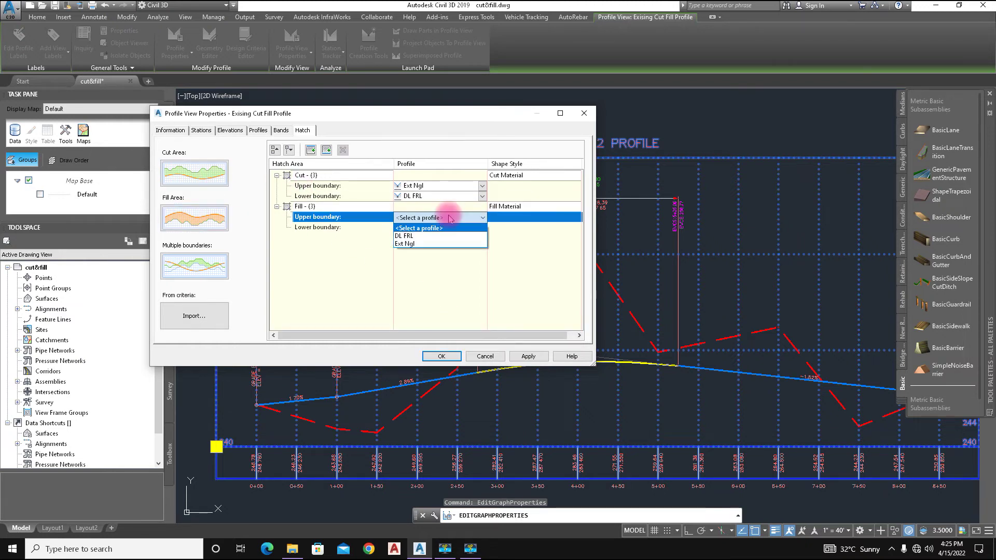
{"action": "left_click", "coordinate": [423, 236]}
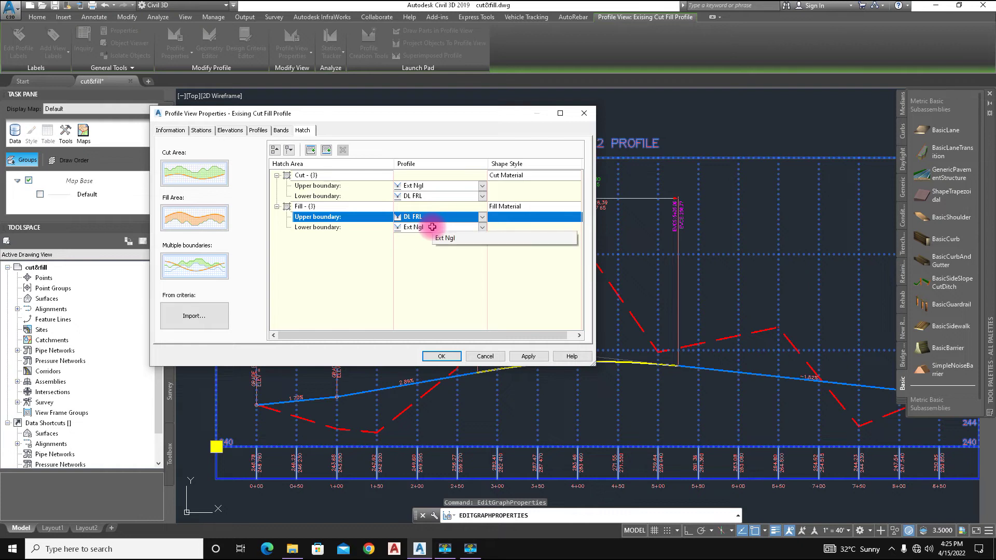
{"action": "left_click", "coordinate": [432, 228]}
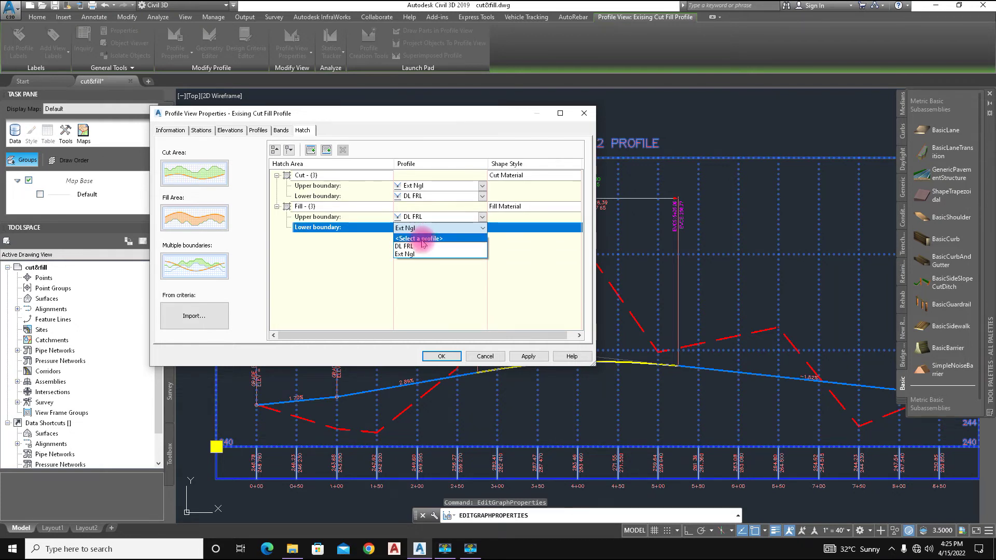
{"action": "left_click", "coordinate": [417, 256]}
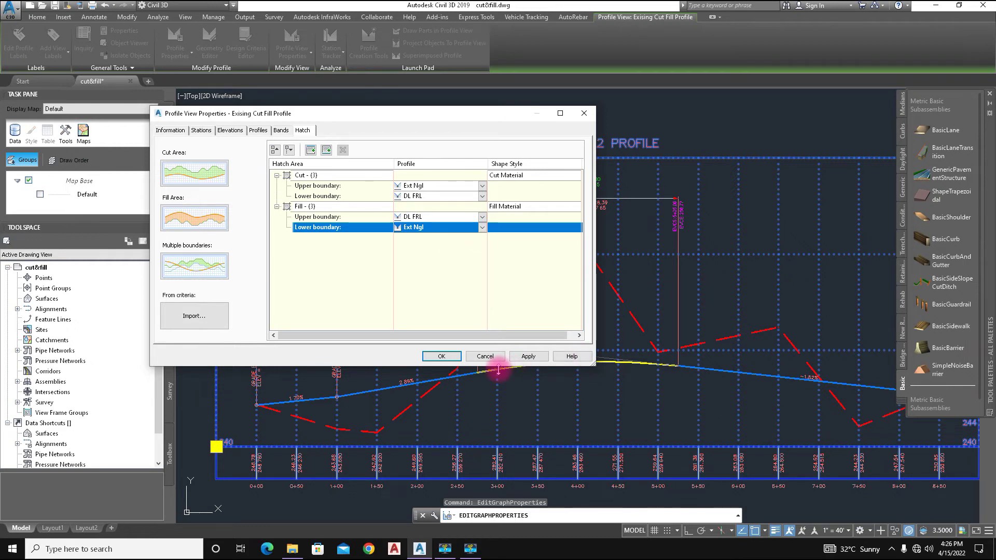
{"action": "left_click", "coordinate": [528, 356]}
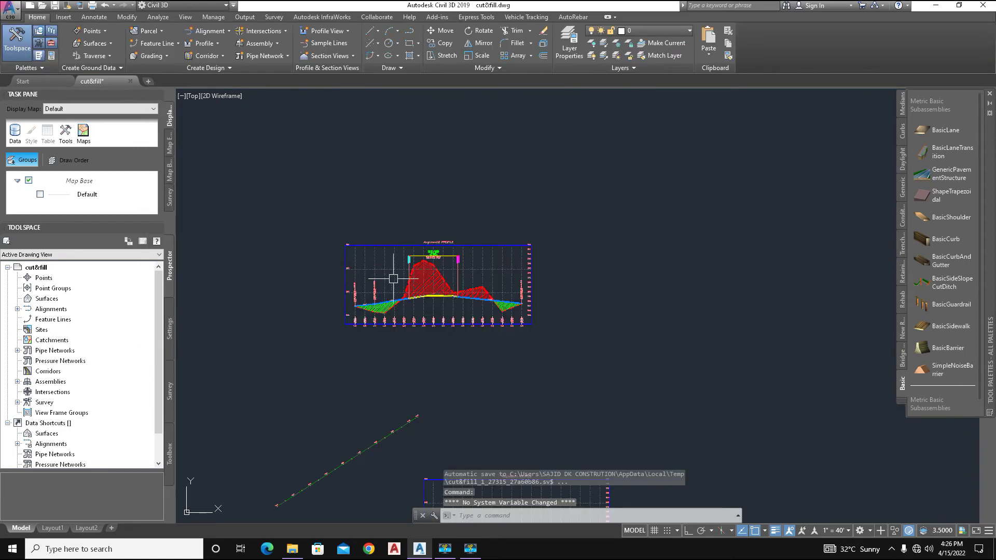
{"action": "scroll", "coordinate": [393, 279], "scroll_direction": "up", "scroll_amount": 4}
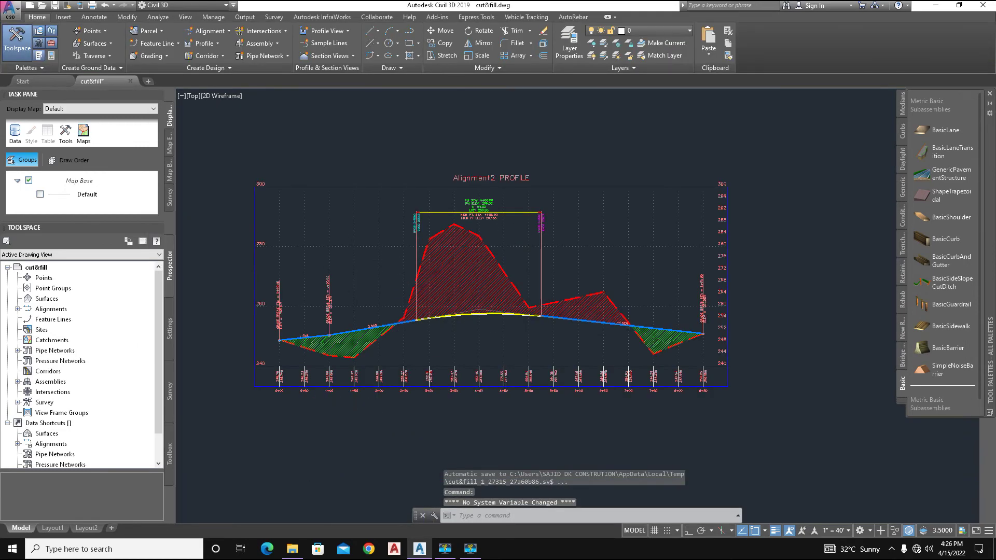
{"action": "scroll", "coordinate": [327, 403], "scroll_direction": "up", "scroll_amount": 2}
Open the cut fill profile view's properties and review its Information, Station, Elevation and Profiles settings
{"action": "left_click", "coordinate": [344, 151]}
{"action": "right_click", "coordinate": [347, 153]}
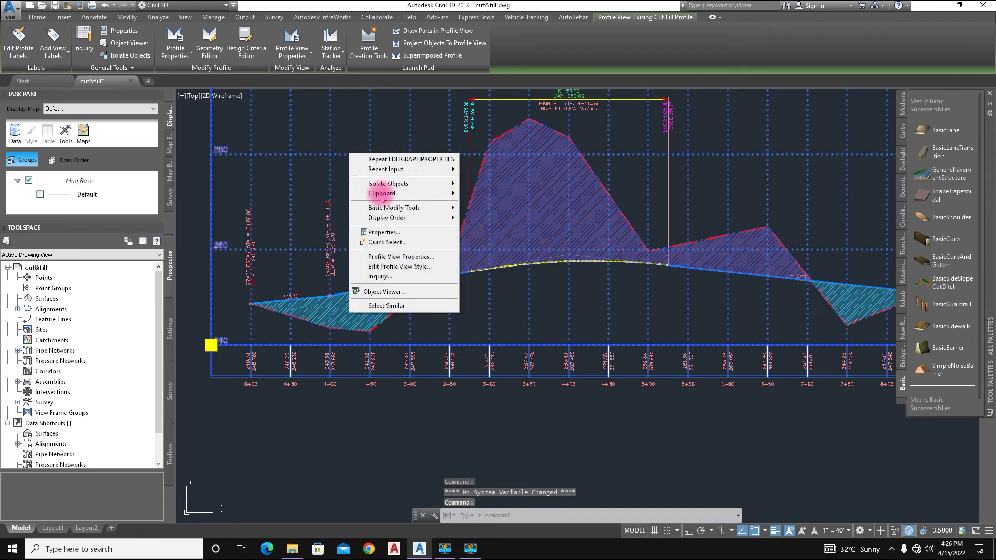
{"action": "left_click", "coordinate": [421, 257]}
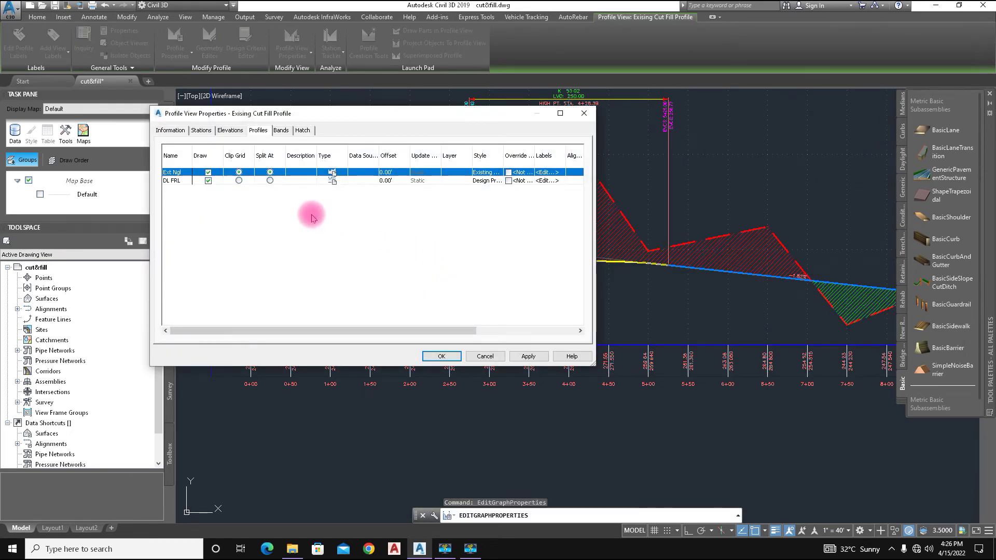
{"action": "left_click", "coordinate": [168, 131]}
{"action": "left_click", "coordinate": [201, 130]}
{"action": "left_click", "coordinate": [230, 130]}
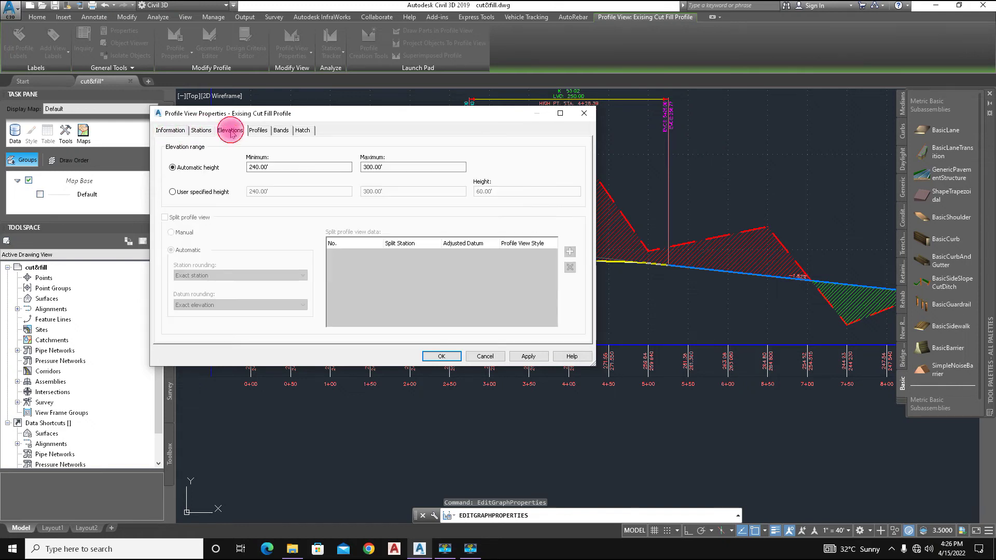
{"action": "left_click", "coordinate": [258, 131]}
Add a Fill Data band to the profile view and open its band style for editing
{"action": "left_click", "coordinate": [280, 130]}
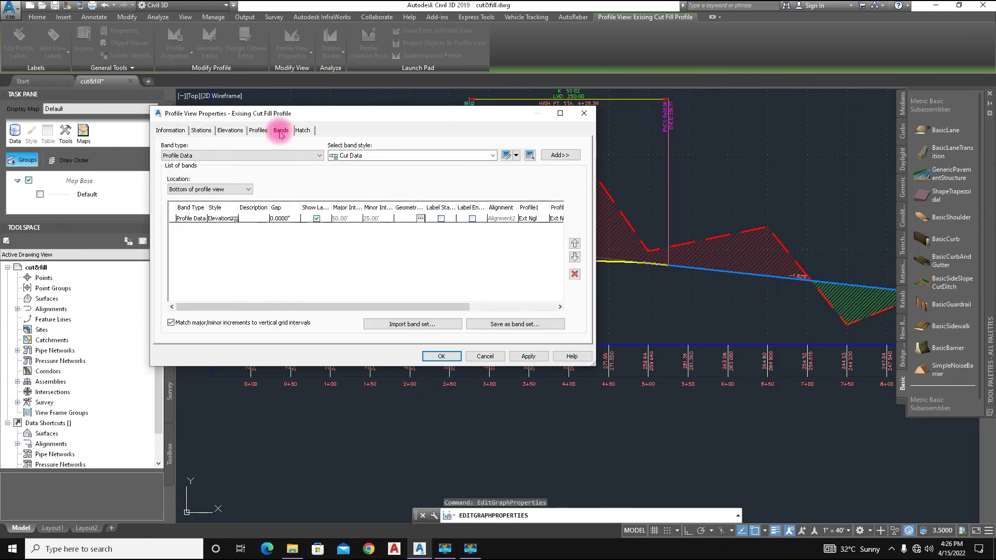
{"action": "left_click", "coordinate": [383, 156]}
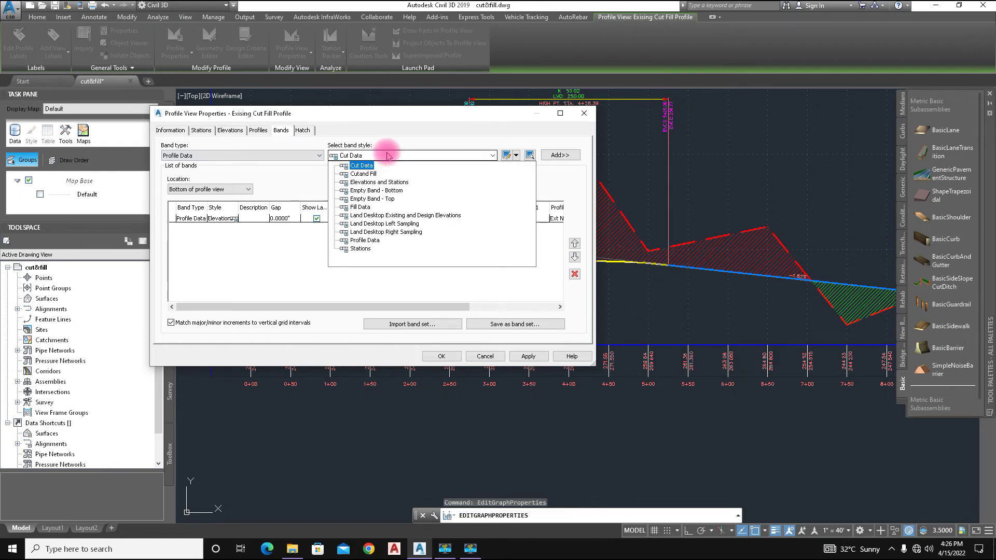
{"action": "left_click", "coordinate": [364, 208]}
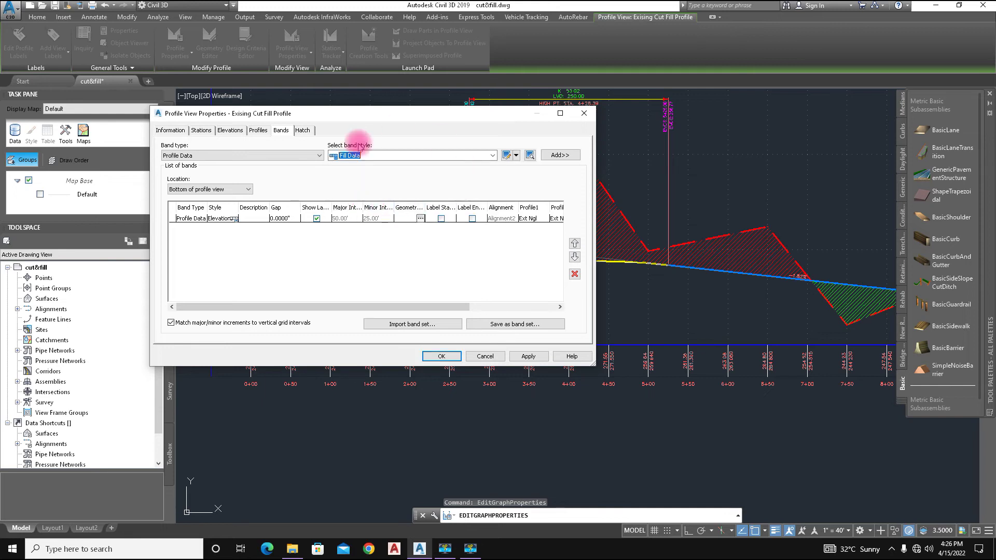
{"action": "left_click", "coordinate": [557, 161]}
{"action": "left_click", "coordinate": [449, 395]}
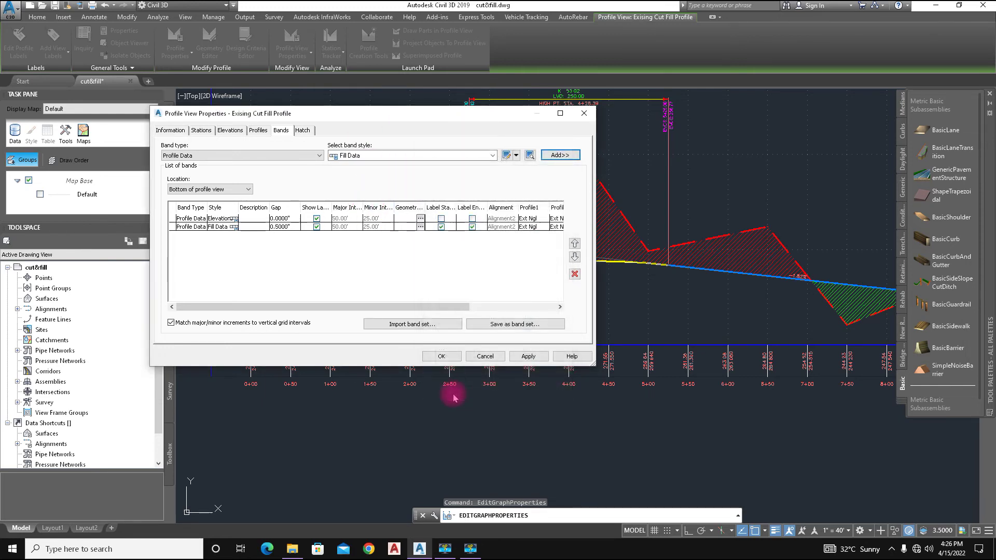
{"action": "left_click", "coordinate": [505, 156]}
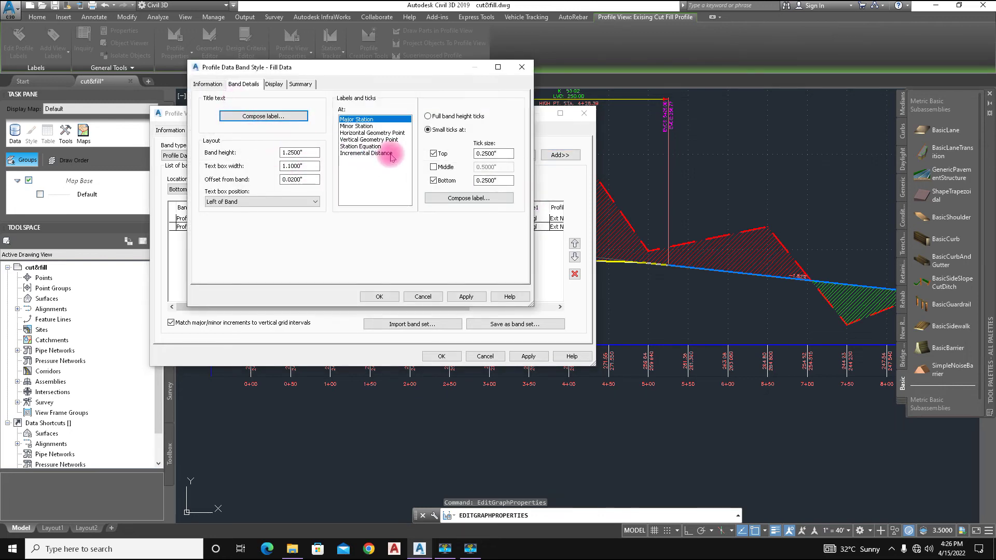
Check the Cut/Fill title label's Layout and Dragged State settings and the Display settings, then close the style editor
{"action": "left_click", "coordinate": [271, 115]}
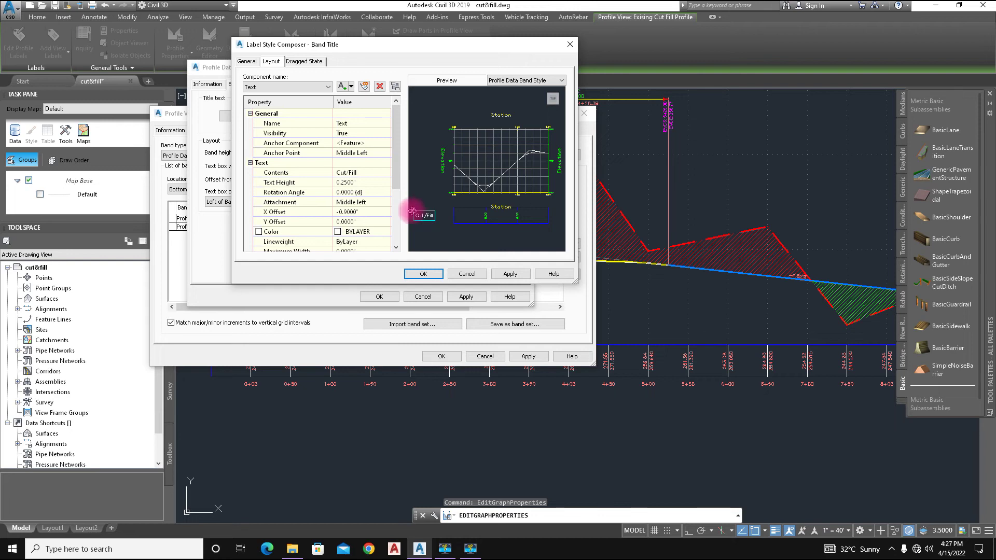
{"action": "left_click_drag", "start_coordinate": [396, 158], "coordinate": [396, 213]}
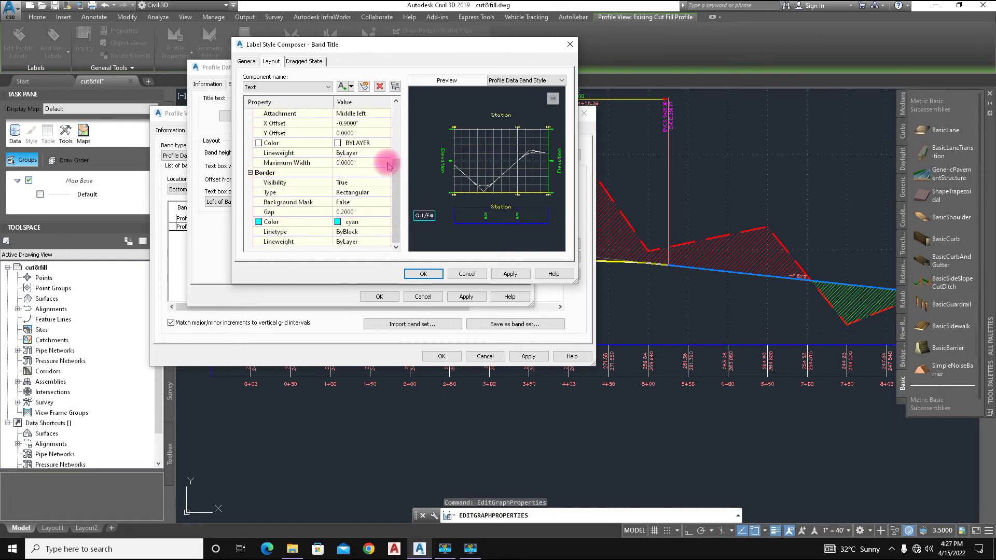
{"action": "left_click", "coordinate": [304, 61]}
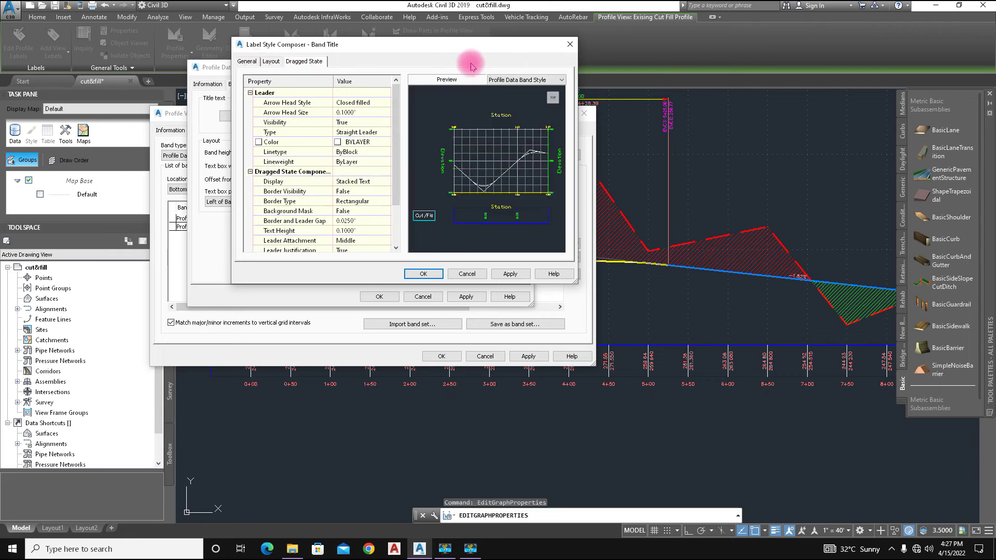
{"action": "left_click", "coordinate": [569, 45]}
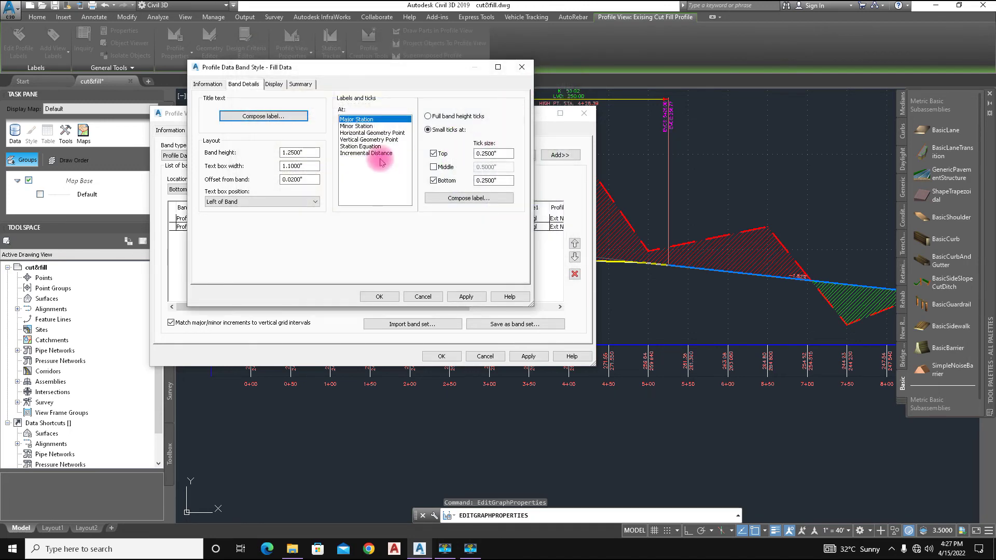
{"action": "left_click", "coordinate": [271, 83]}
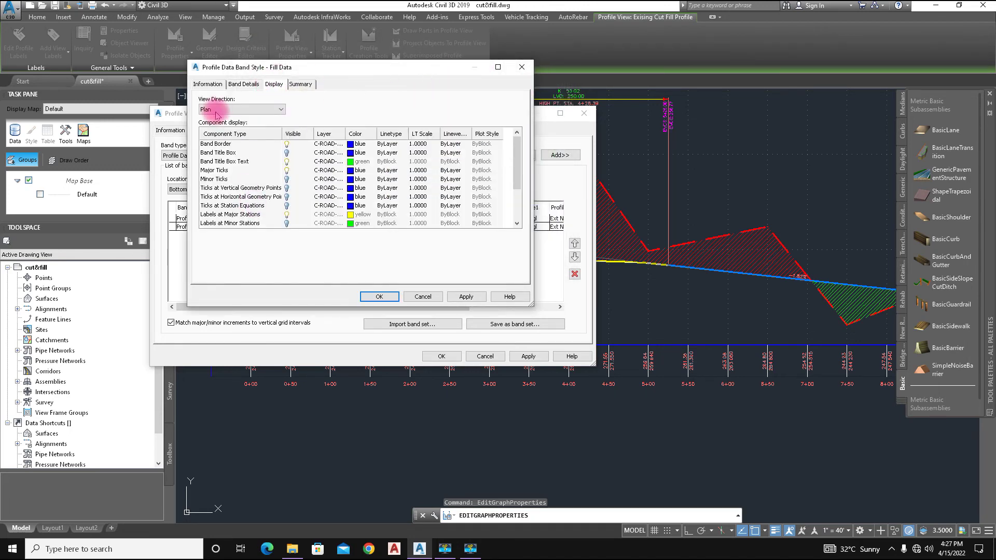
{"action": "left_click", "coordinate": [529, 68]}
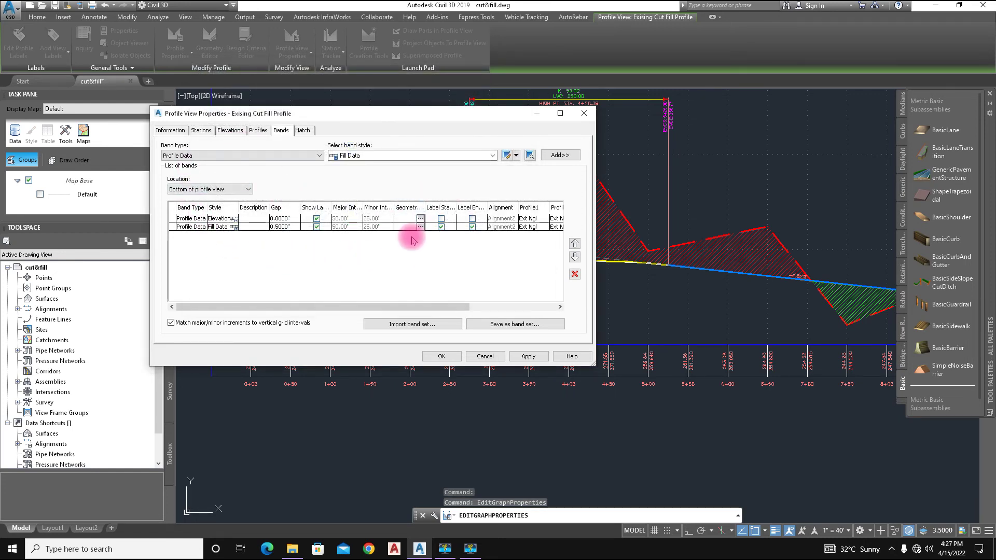
Set the Fill Data band's profiles to DL FRL and Ext Ngl, then apply
{"action": "left_click", "coordinate": [537, 229]}
{"action": "left_click", "coordinate": [538, 229]}
{"action": "left_click", "coordinate": [535, 245]}
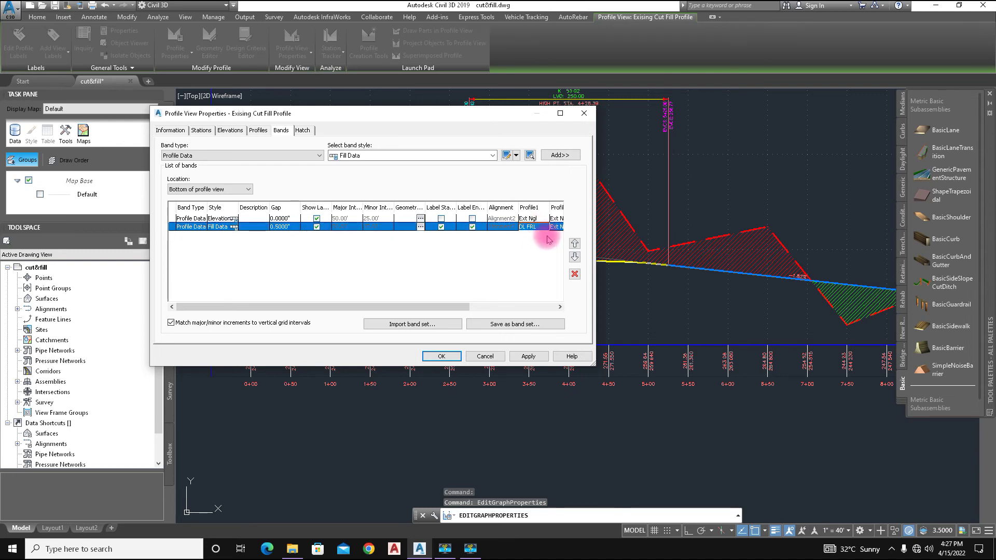
{"action": "left_click", "coordinate": [557, 231]}
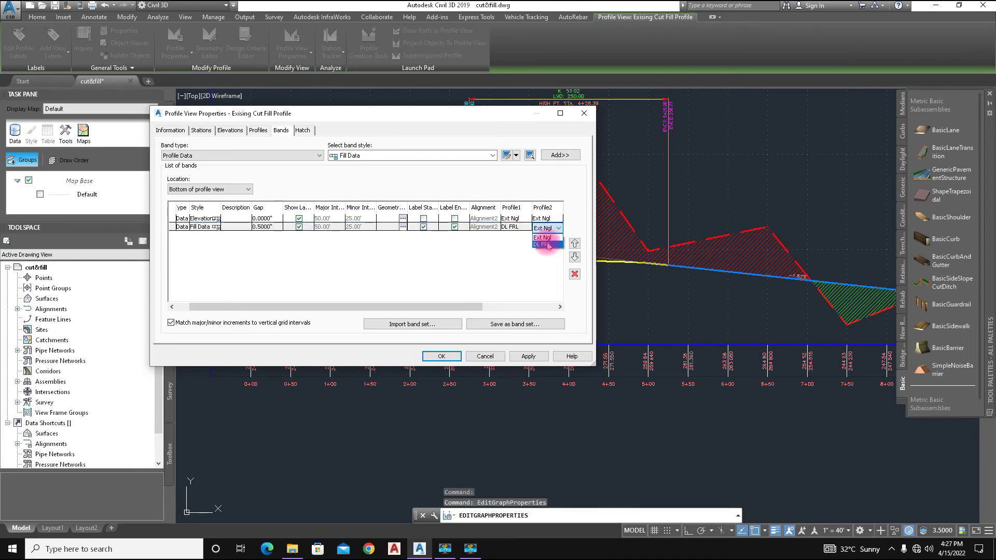
{"action": "left_click", "coordinate": [544, 239]}
{"action": "left_click", "coordinate": [532, 356]}
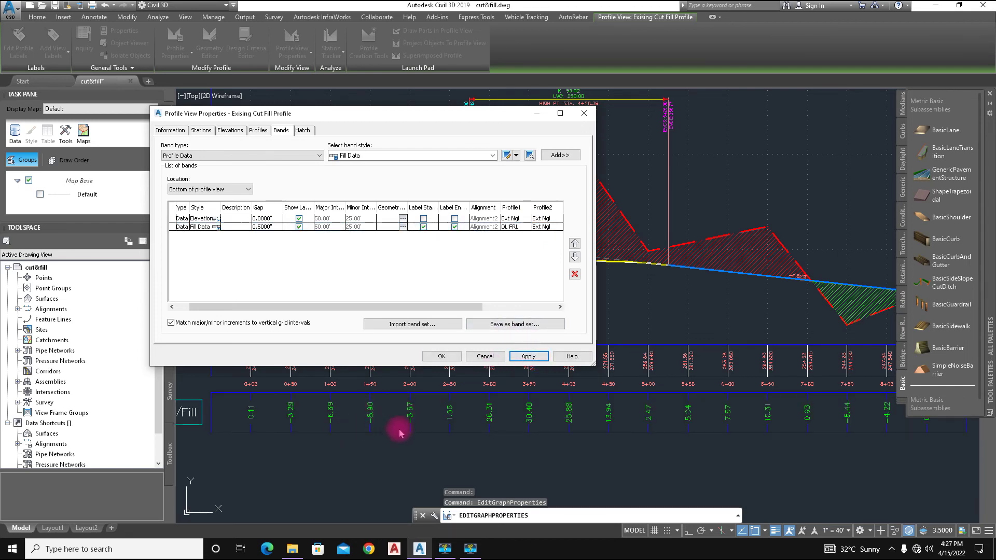
Swap the band's profiles to Ext Ngl first and DL FRL second, apply, and close properties
{"action": "left_click", "coordinate": [510, 227]}
{"action": "left_click", "coordinate": [511, 245]}
{"action": "left_click", "coordinate": [545, 228]}
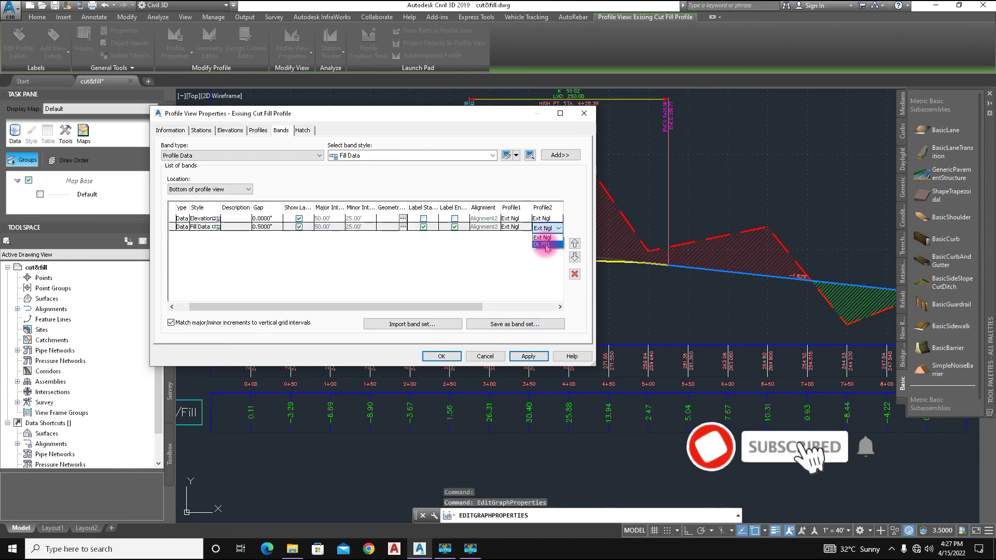
{"action": "left_click", "coordinate": [545, 244]}
{"action": "left_click", "coordinate": [529, 356]}
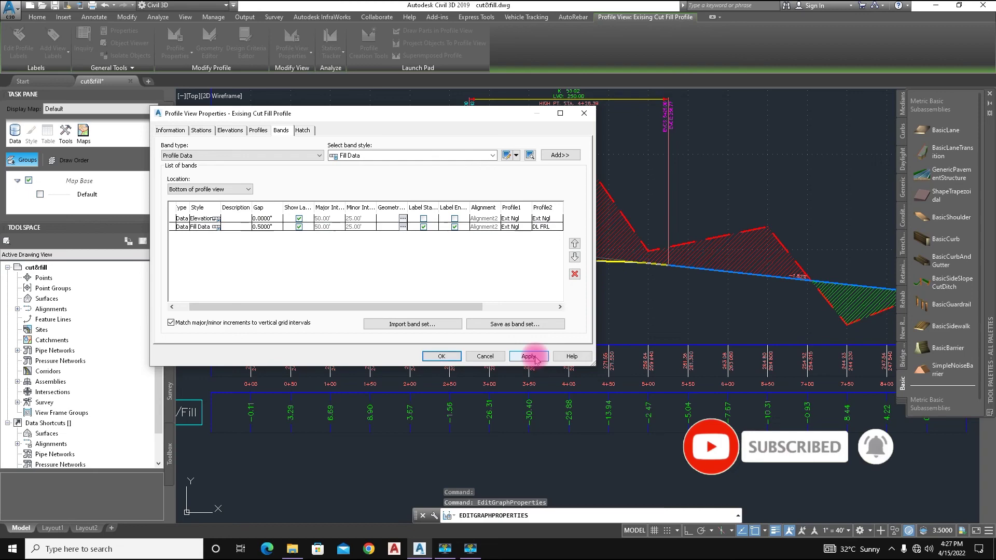
{"action": "left_click", "coordinate": [441, 357]}
{"action": "scroll", "coordinate": [248, 397], "scroll_direction": "up", "scroll_amount": 4}
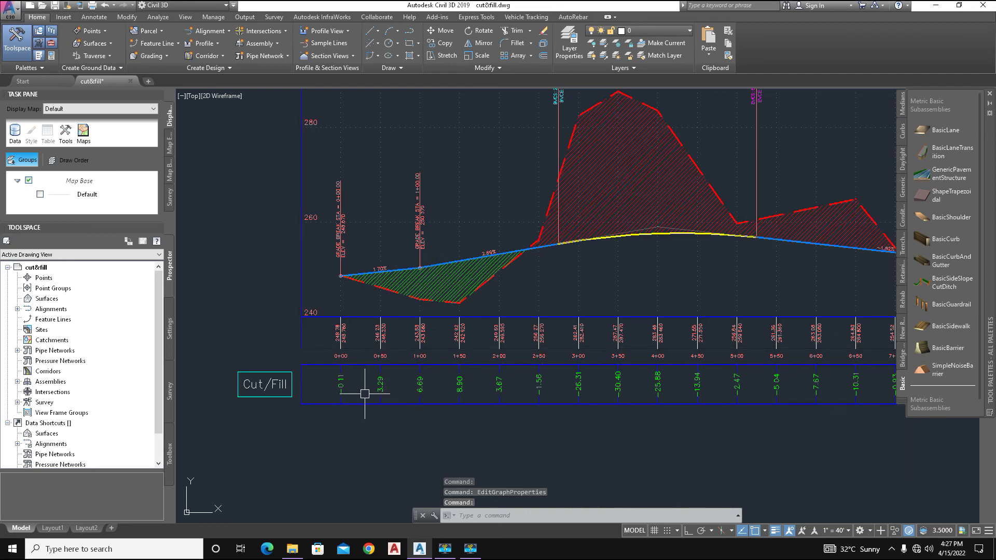
{"action": "scroll", "coordinate": [395, 393], "scroll_direction": "up", "scroll_amount": 2}
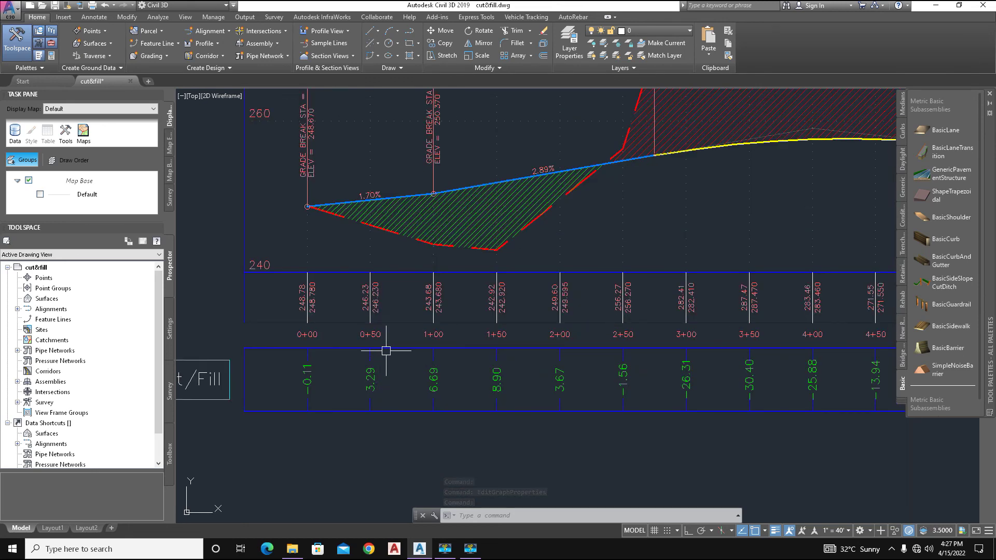
{"action": "scroll", "coordinate": [585, 312], "scroll_direction": "down", "scroll_amount": 2}
{"action": "scroll", "coordinate": [584, 311], "scroll_direction": "up", "scroll_amount": 3}
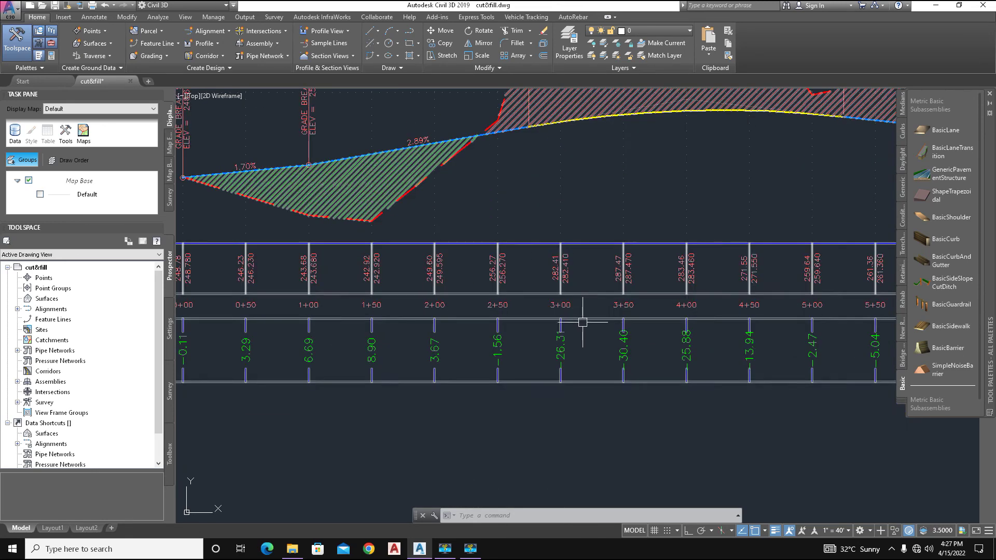
{"action": "scroll", "coordinate": [572, 332], "scroll_direction": "up", "scroll_amount": 1}
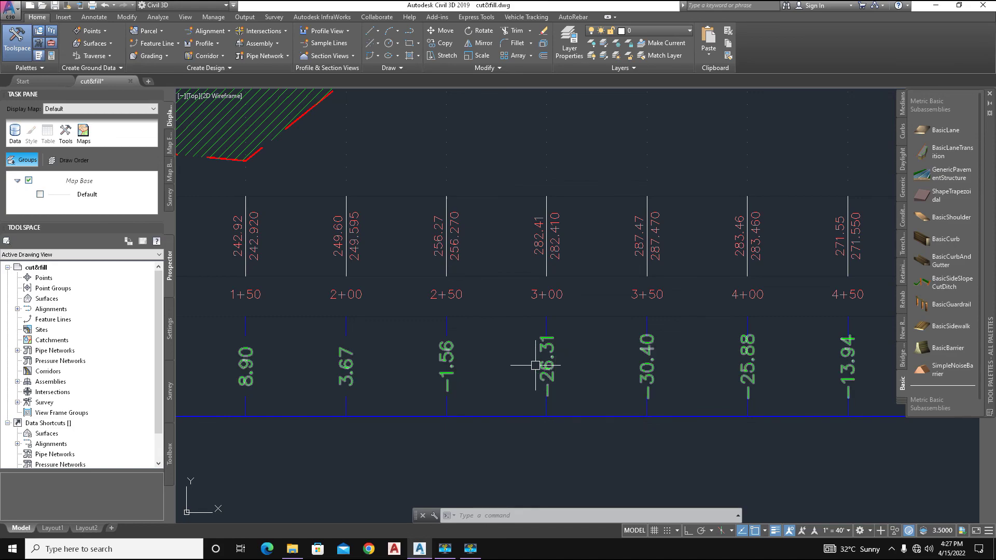
{"action": "scroll", "coordinate": [536, 365], "scroll_direction": "down", "scroll_amount": 3}
{"action": "scroll", "coordinate": [527, 208], "scroll_direction": "up", "scroll_amount": 2}
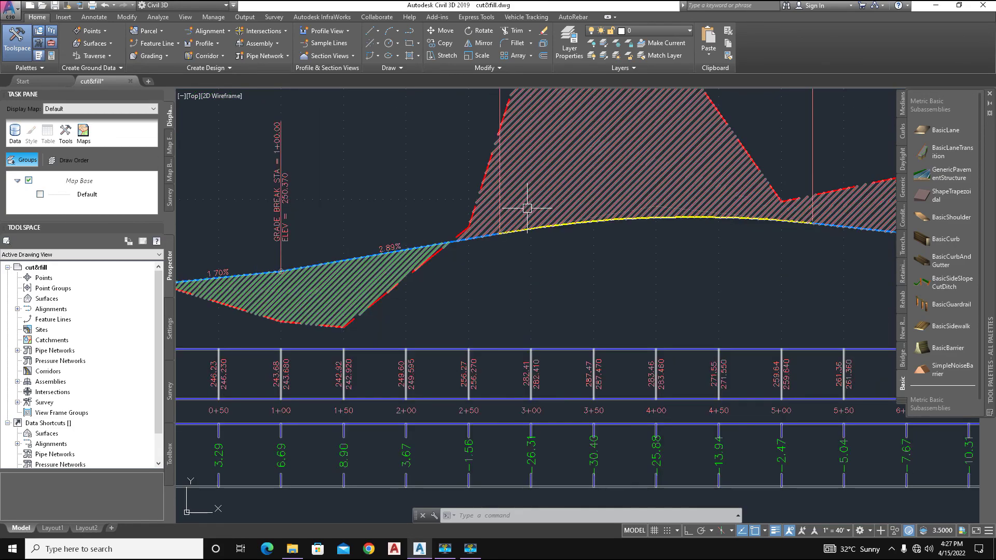
{"action": "middle_click_drag", "start_coordinate": [527, 208], "coordinate": [498, 297]}
{"action": "scroll", "coordinate": [456, 337], "scroll_direction": "down", "scroll_amount": 5}
{"action": "scroll", "coordinate": [475, 379], "scroll_direction": "up", "scroll_amount": 5}
{"action": "scroll", "coordinate": [476, 378], "scroll_direction": "down", "scroll_amount": 5}
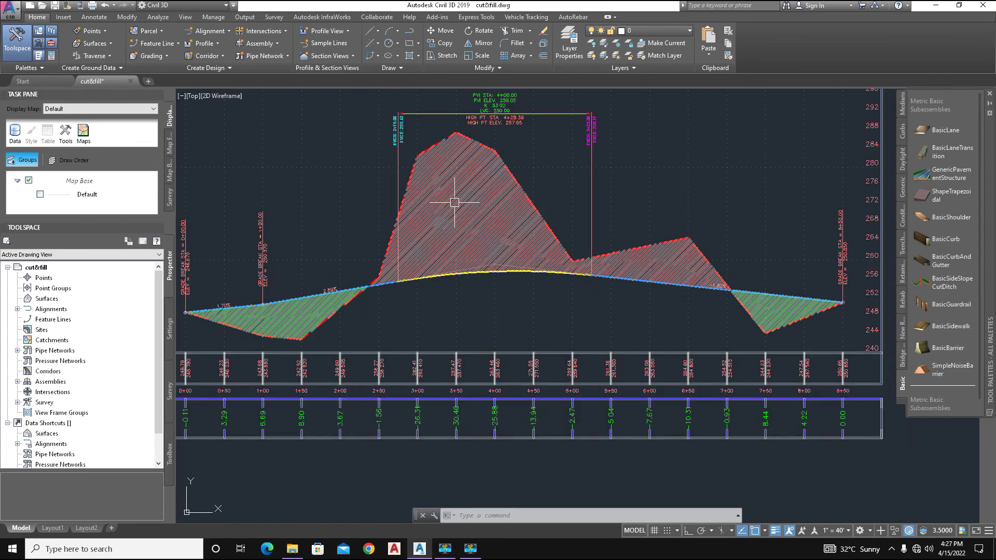
{"action": "scroll", "coordinate": [251, 327], "scroll_direction": "up", "scroll_amount": 4}
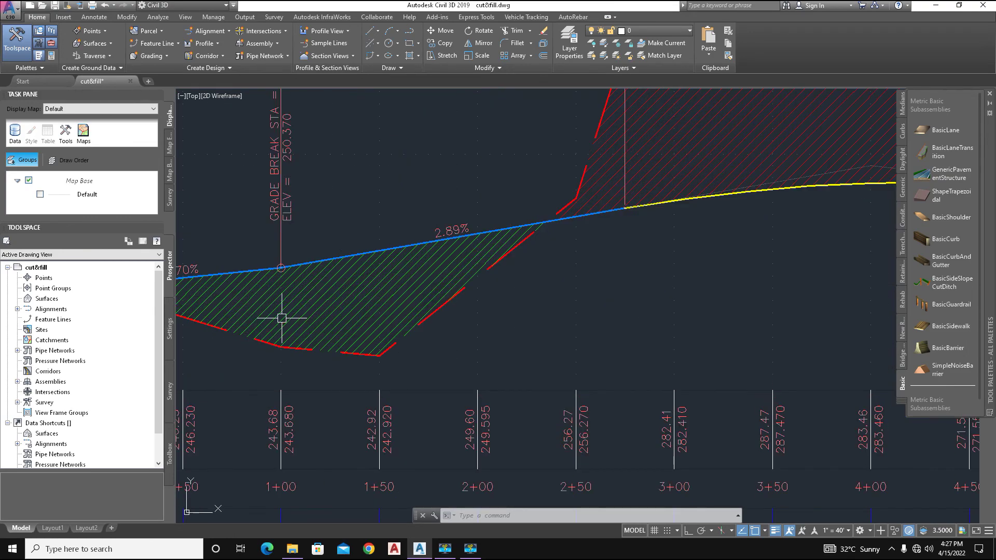
{"action": "scroll", "coordinate": [334, 299], "scroll_direction": "down", "scroll_amount": 8}
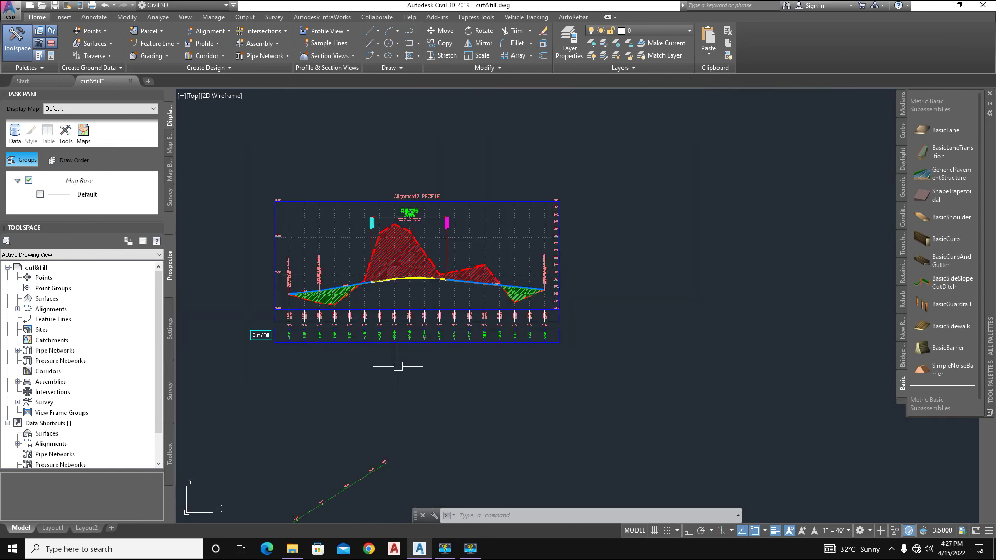